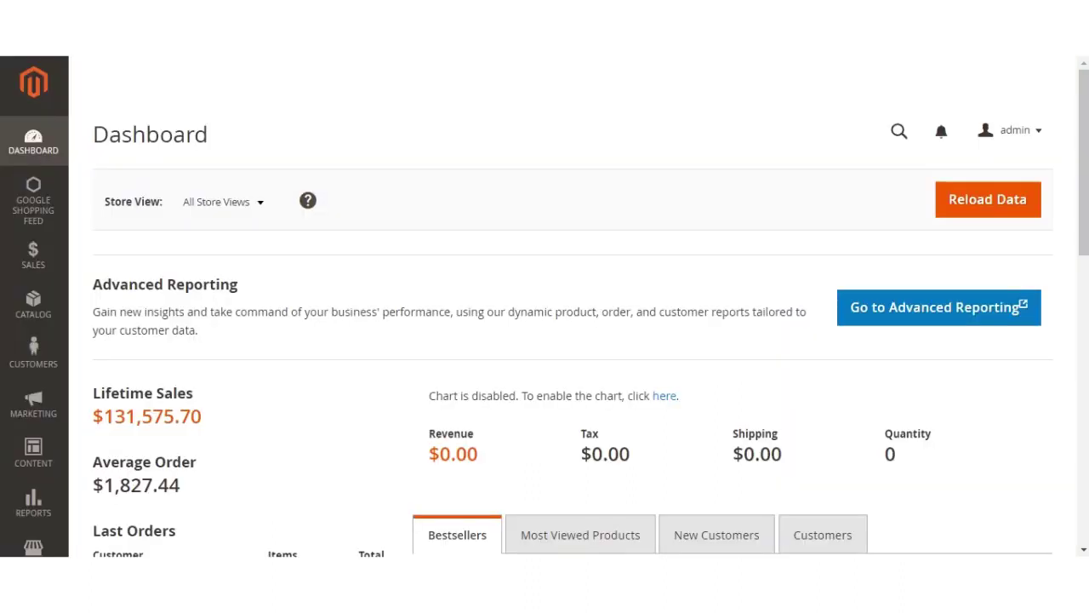
Open the Google Shopping Feed pages Map Attribute, Map Category and Google Feed Products in separate tabs and bring up the attribute mapping page
scroll(681, 136, "down", 2)
scroll(545, 306, "up", 2)
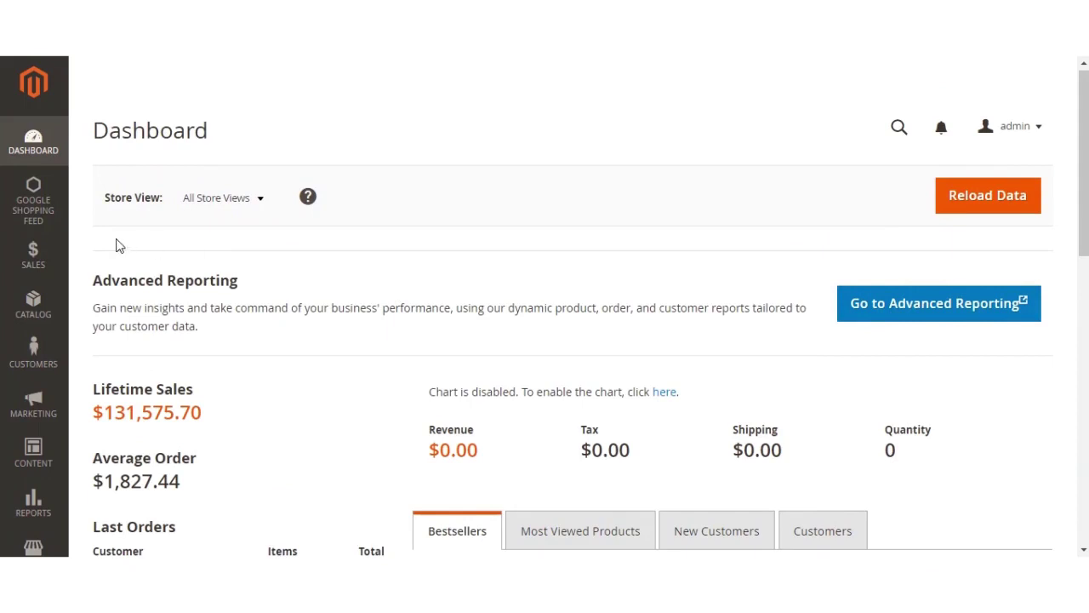
left_click(32, 195)
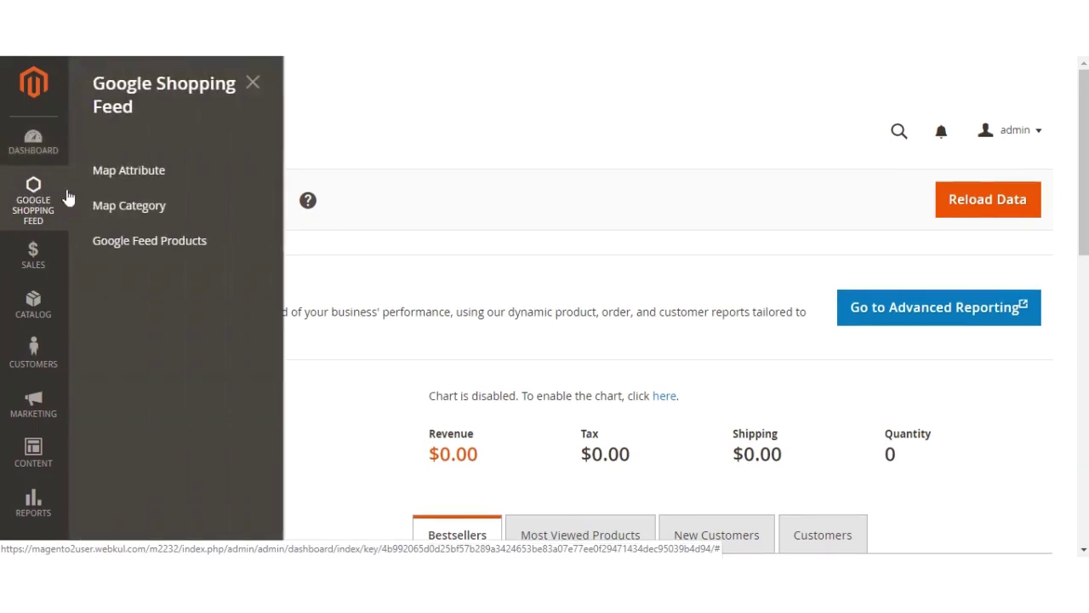
right_click(147, 172)
left_click(170, 179)
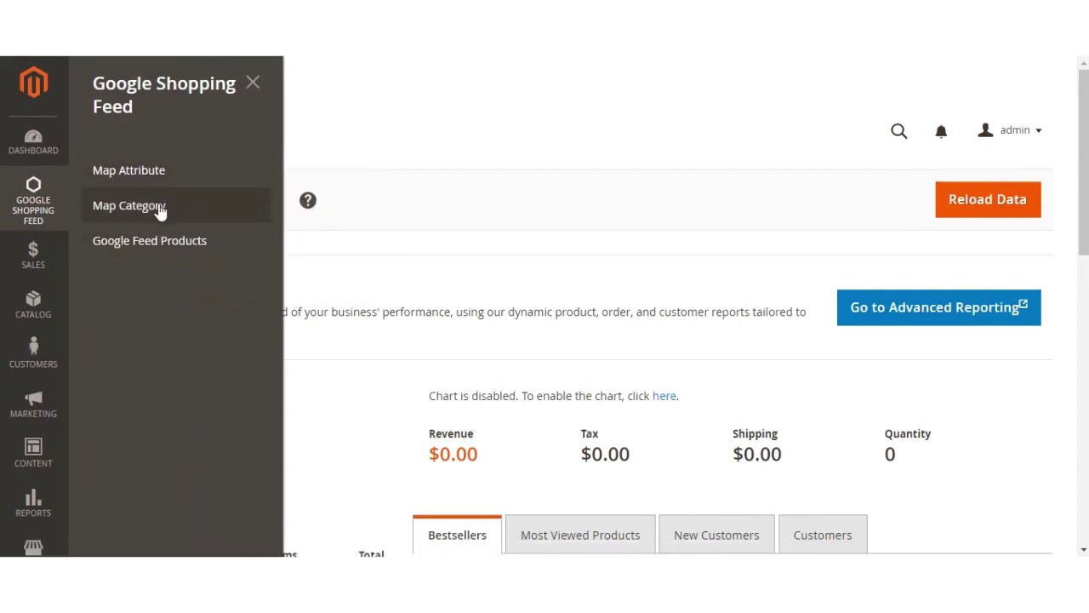
right_click(126, 207)
left_click(171, 219)
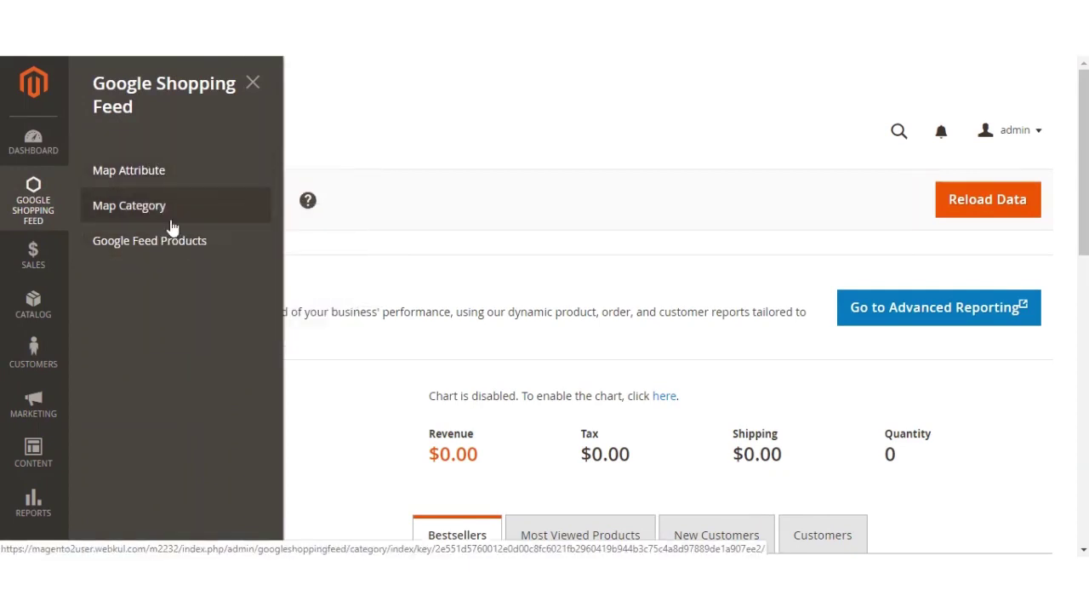
right_click(131, 254)
left_click(184, 260)
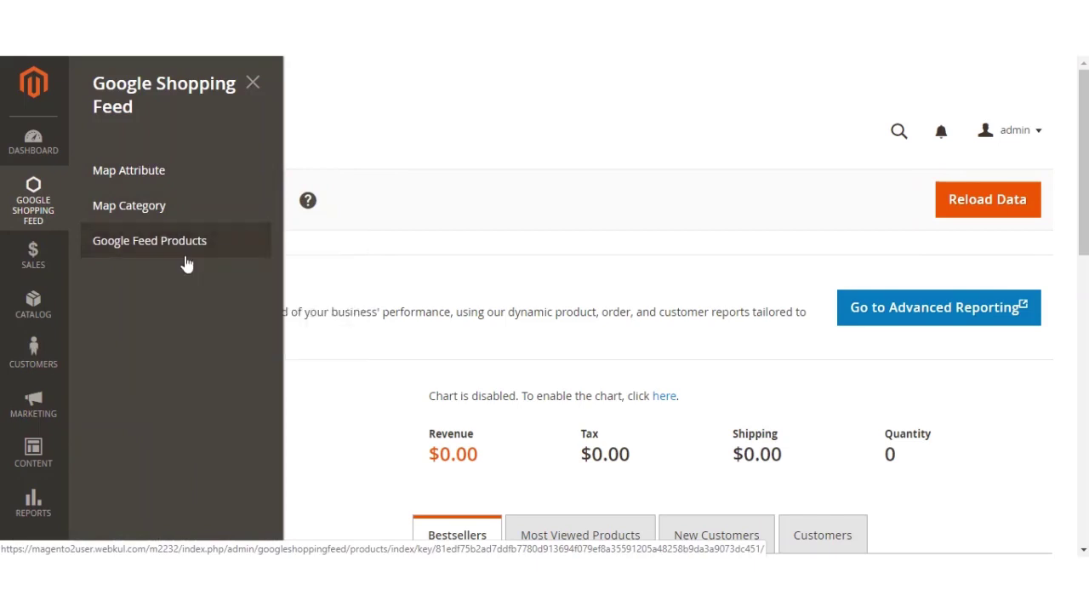
left_click(161, 202)
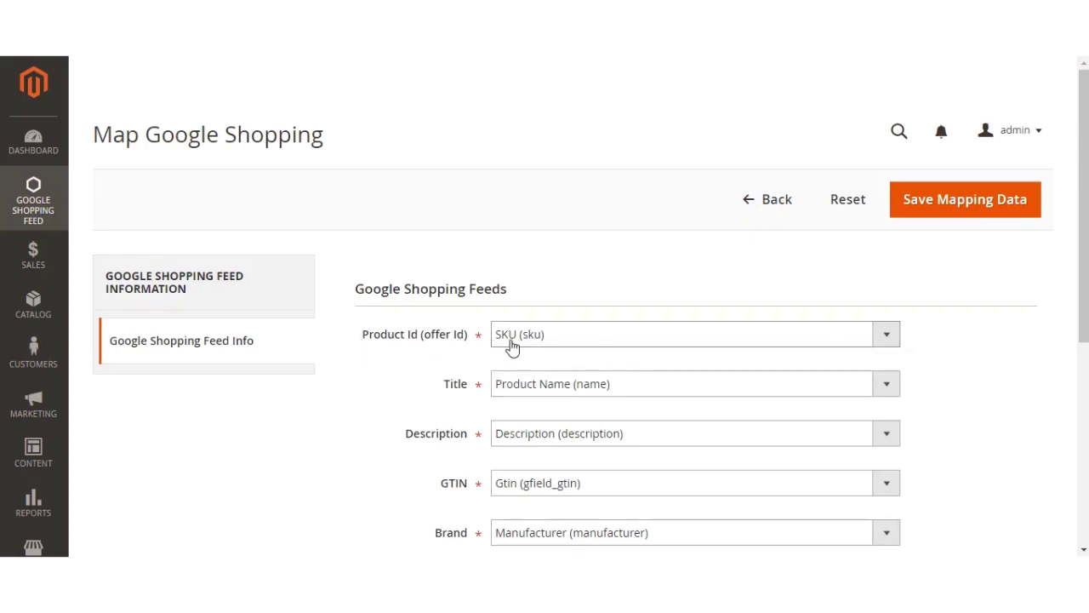
Map the feed's Product Id (offer Id) to the SKU (sku) attribute
left_click_drag(364, 338, 466, 339)
left_click(466, 361)
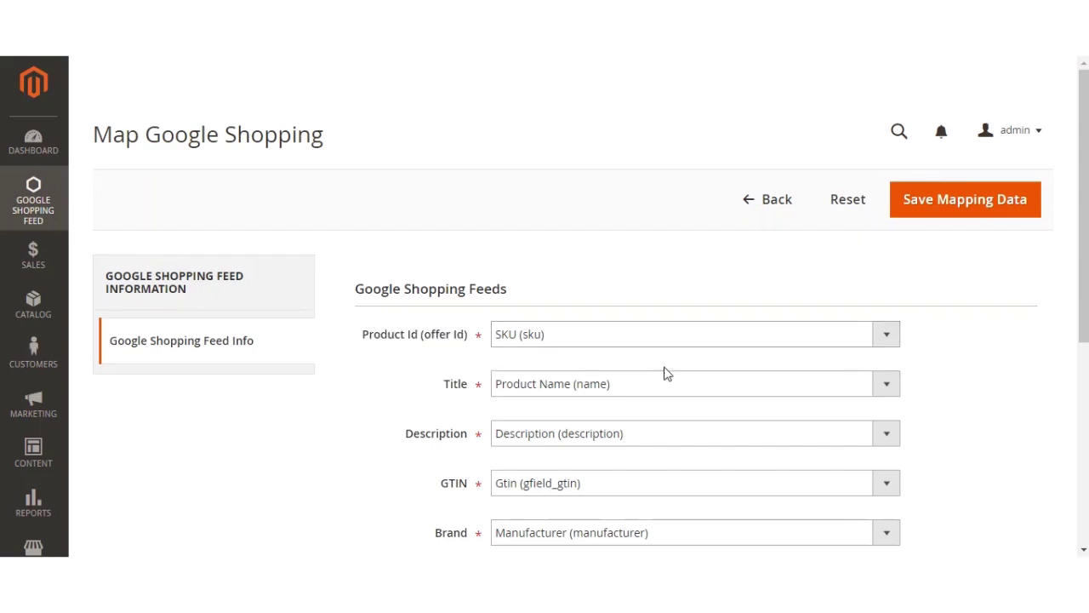
left_click(875, 338)
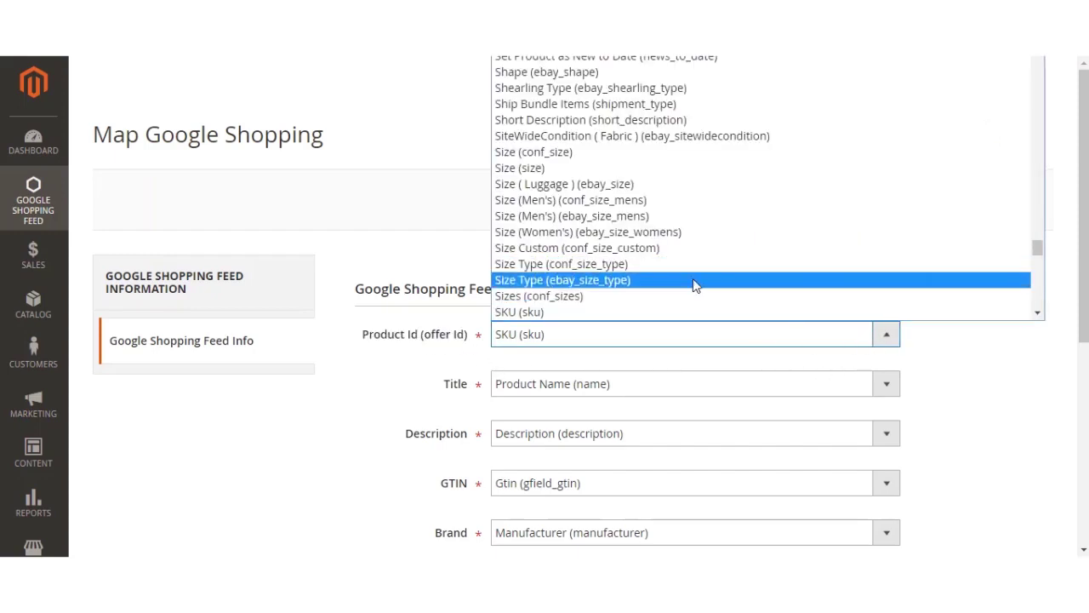
left_click(681, 314)
left_click(1001, 342)
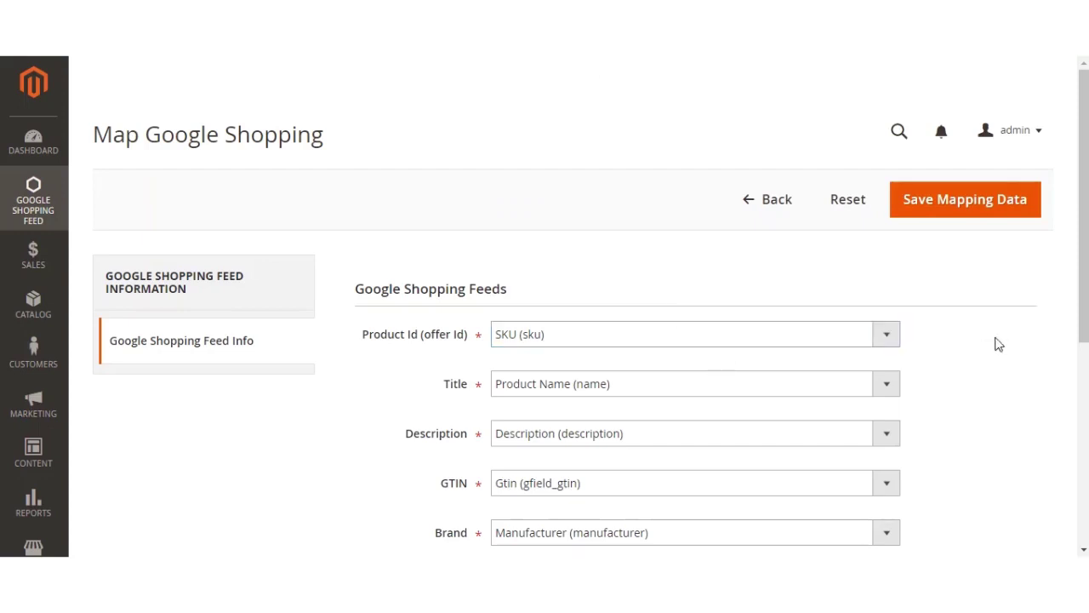
Map the feed's Title to Product Name (name) and its Description to Description (description)
scroll(510, 408, "down", 2)
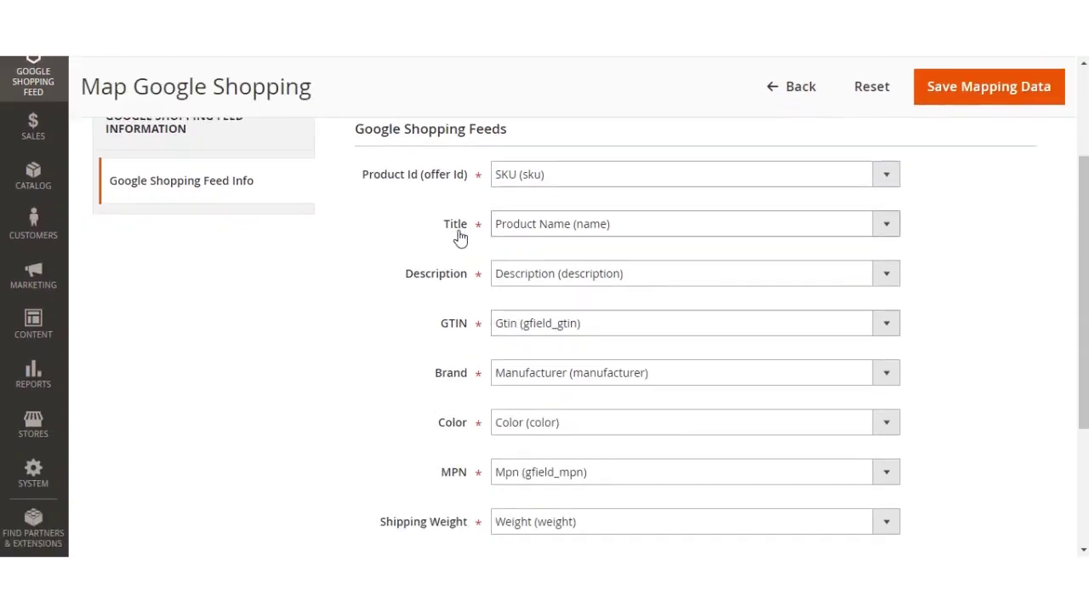
left_click(880, 226)
left_click(587, 549)
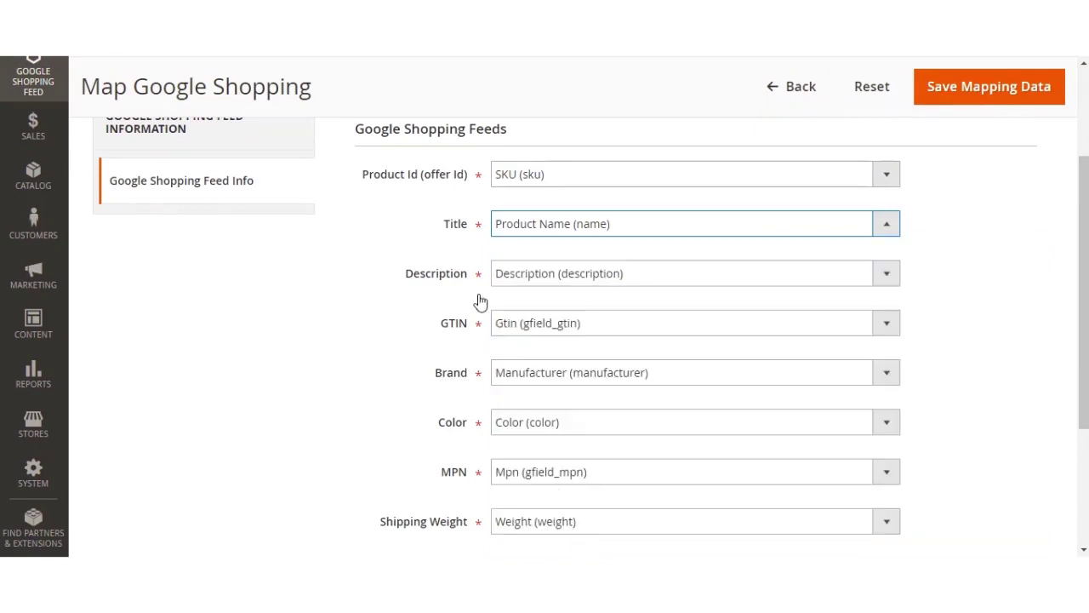
left_click(805, 276)
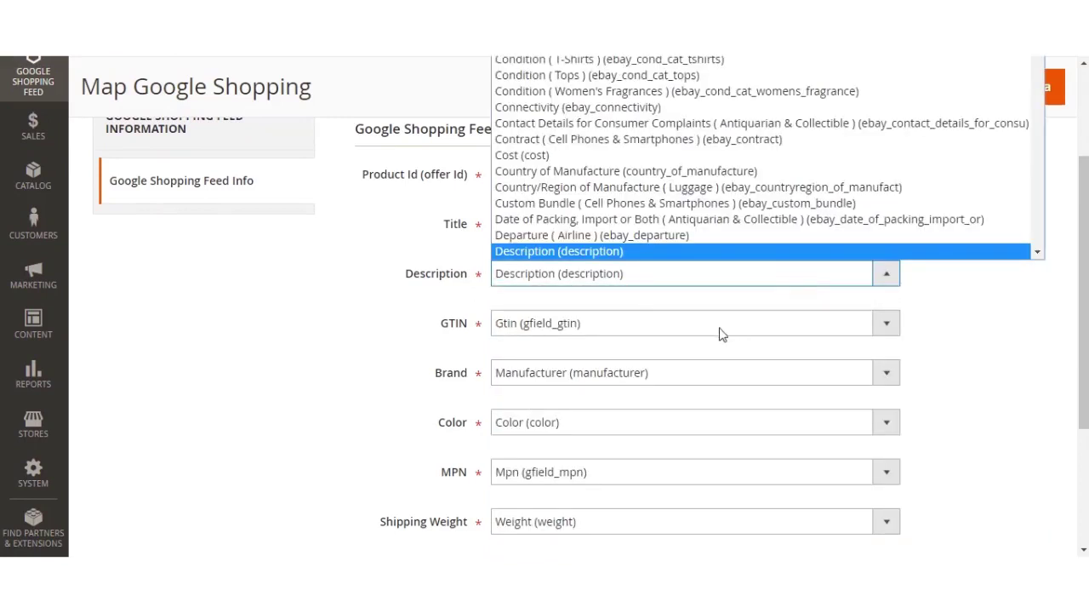
left_click(600, 251)
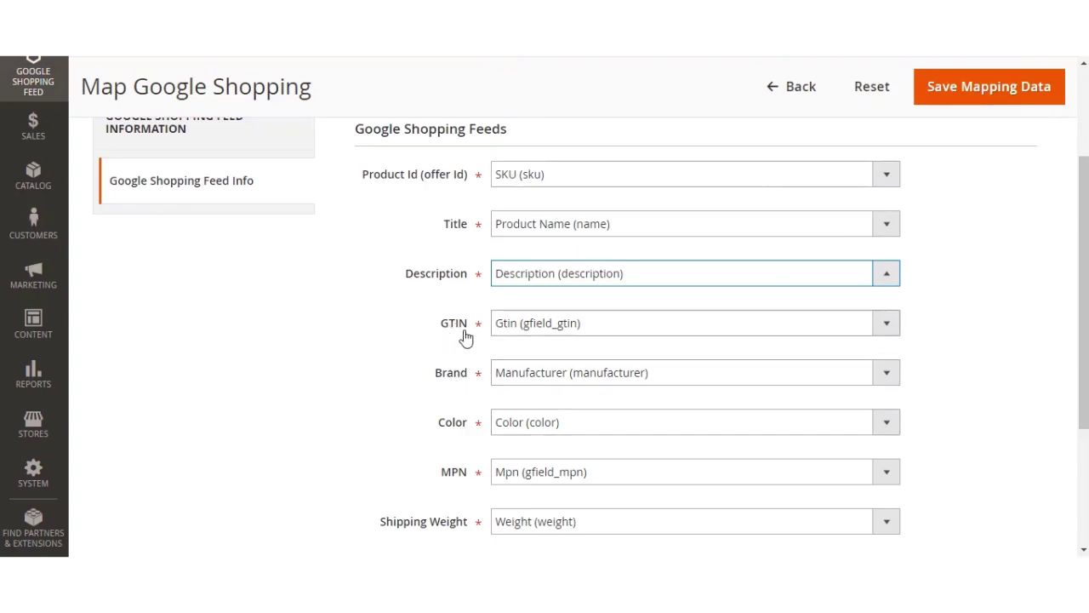
Map the feed's Brand to Manufacturer (manufacturer) and check the attribute choices offered for MPN
left_click(886, 373)
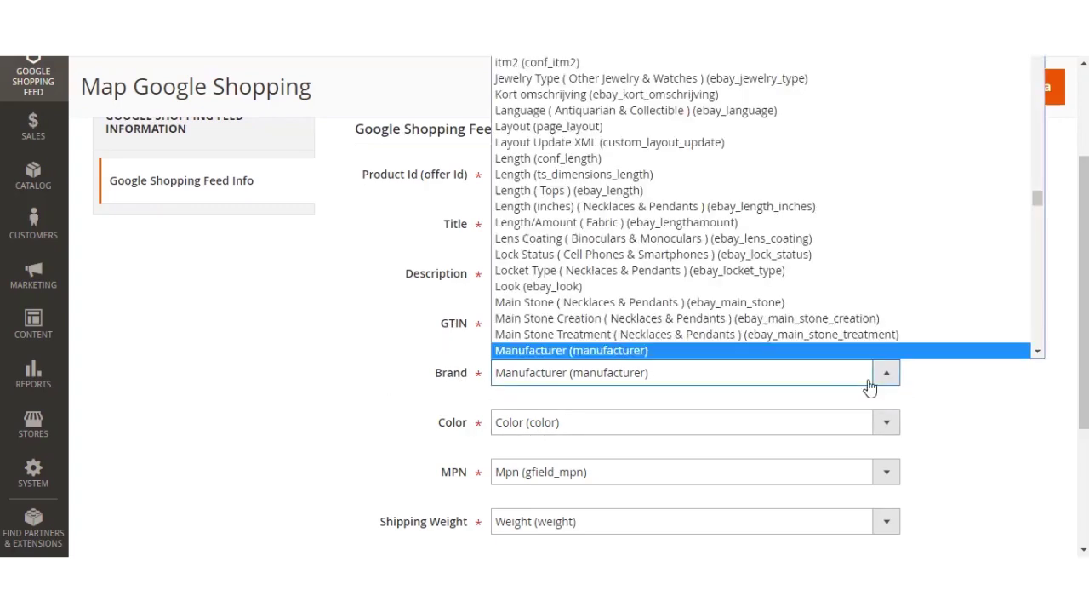
left_click(599, 354)
scroll(408, 400, "down", 1)
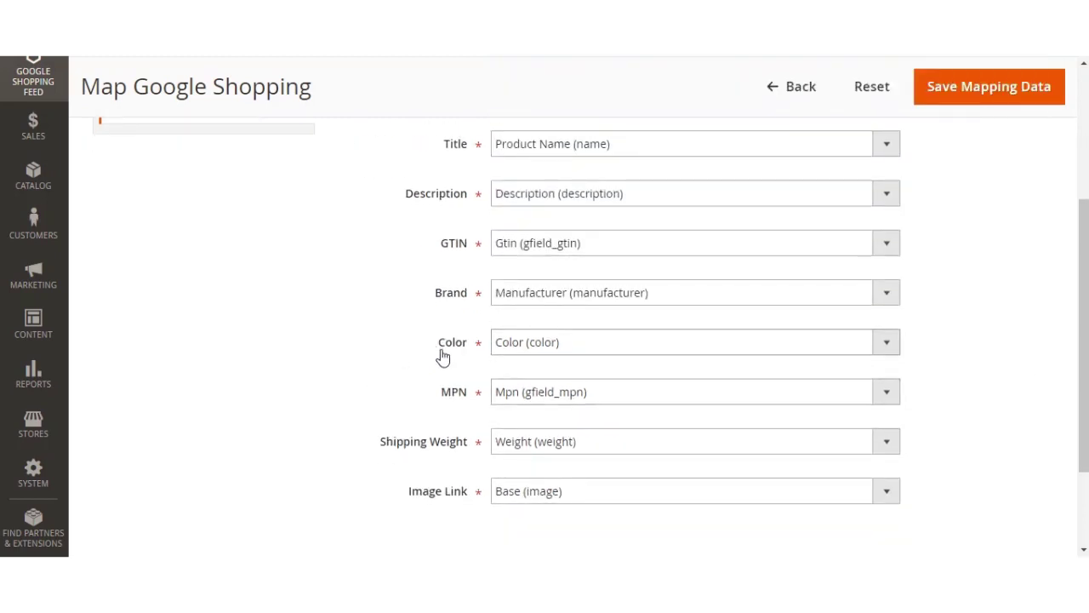
scroll(579, 349, "down", 1)
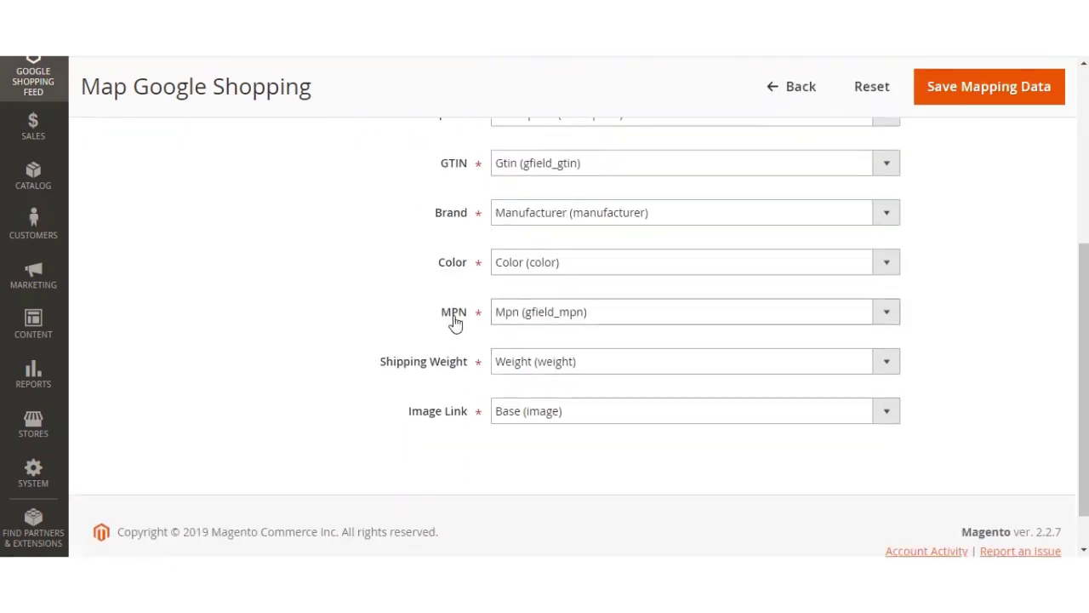
left_click(742, 320)
left_click(391, 311)
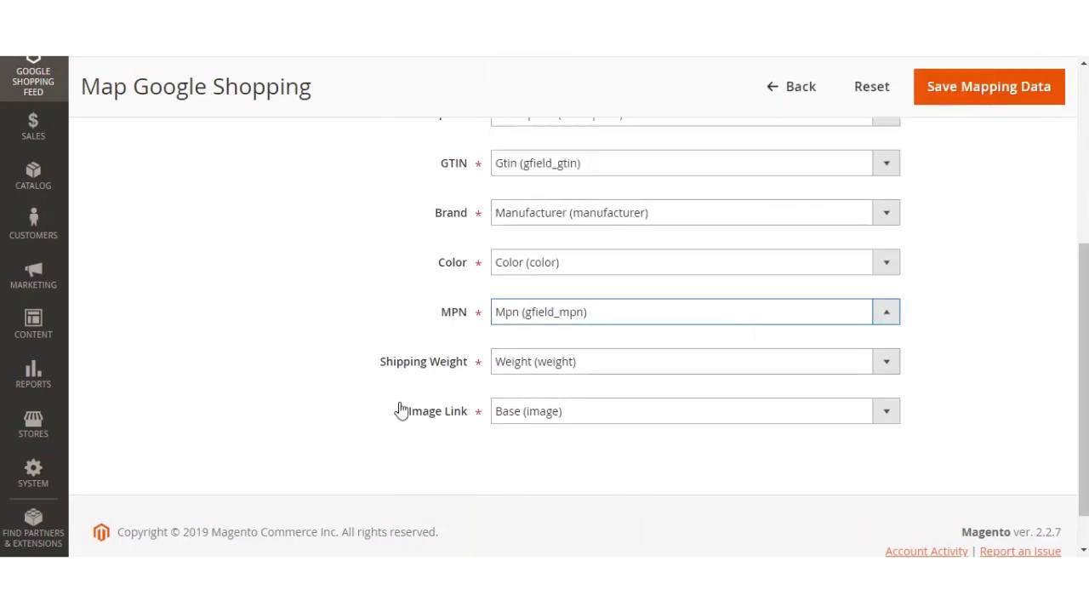
Map Shipping Weight to Weight (weight) and Image Link to Base (image)
left_click(588, 369)
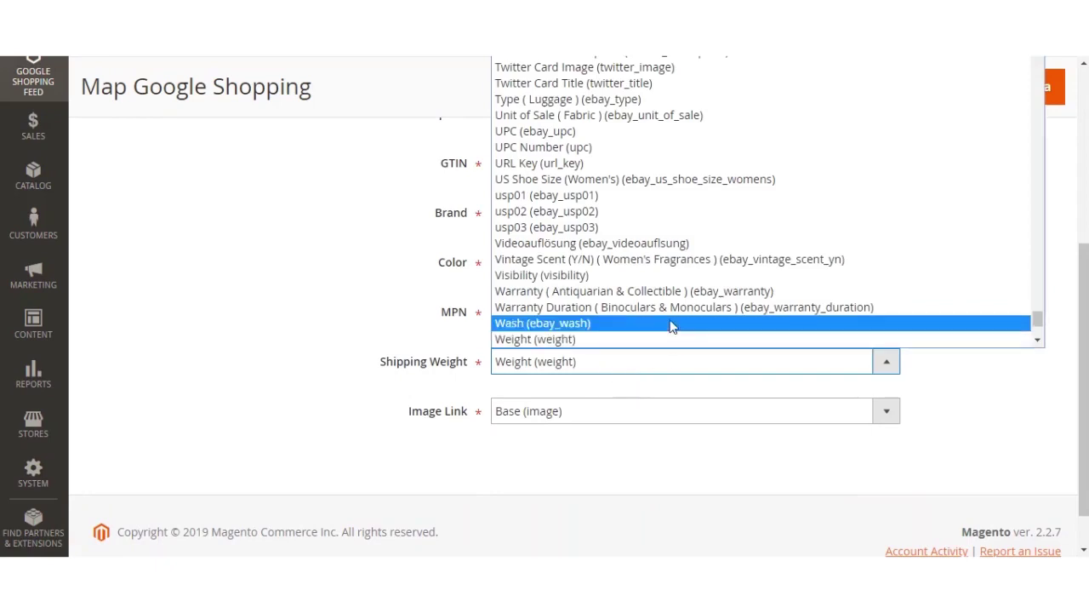
left_click(601, 339)
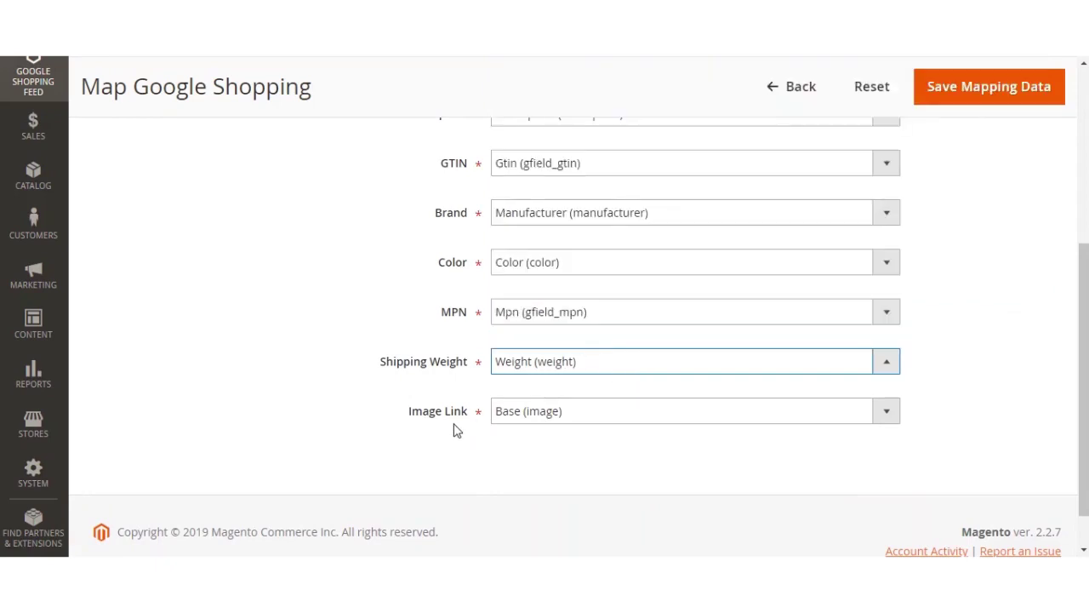
left_click(863, 418)
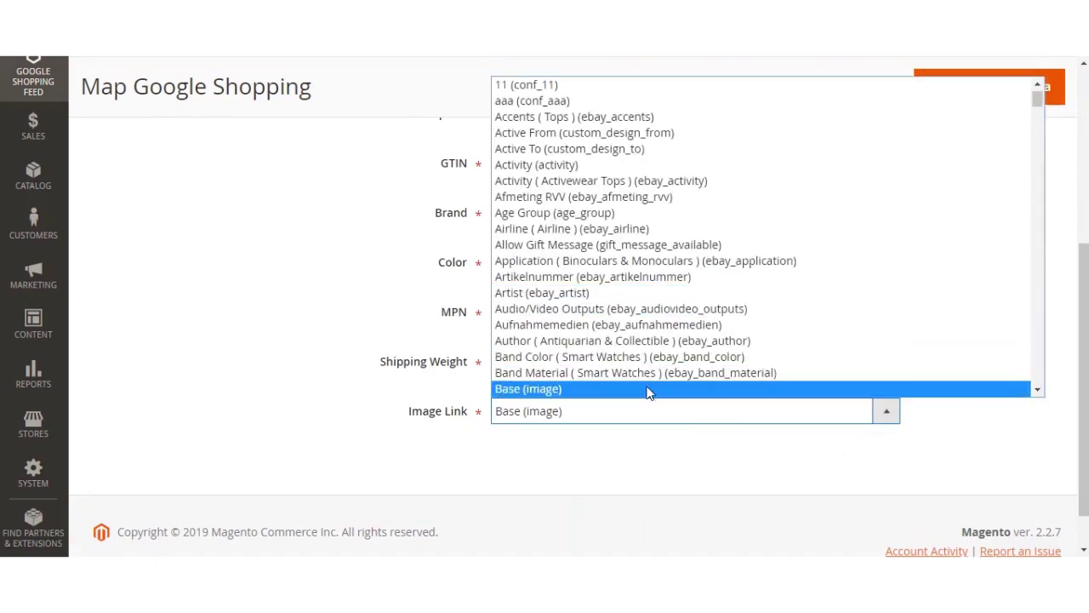
left_click(651, 475)
scroll(319, 438, "up", 5)
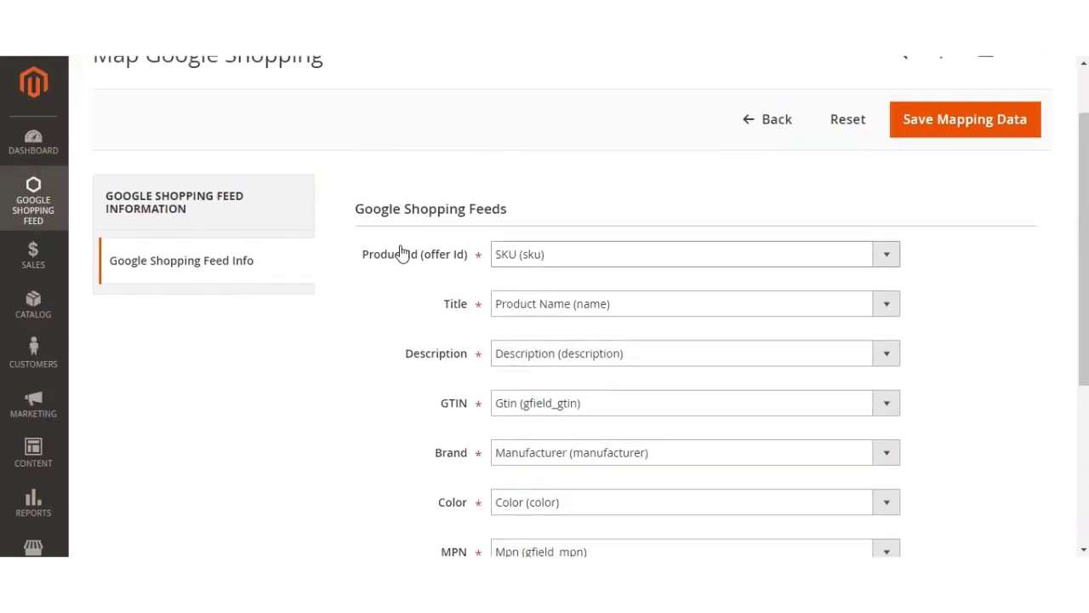
Save the Google Shopping attribute mapping data and review the saved field mappings
left_click_drag(363, 259, 441, 263)
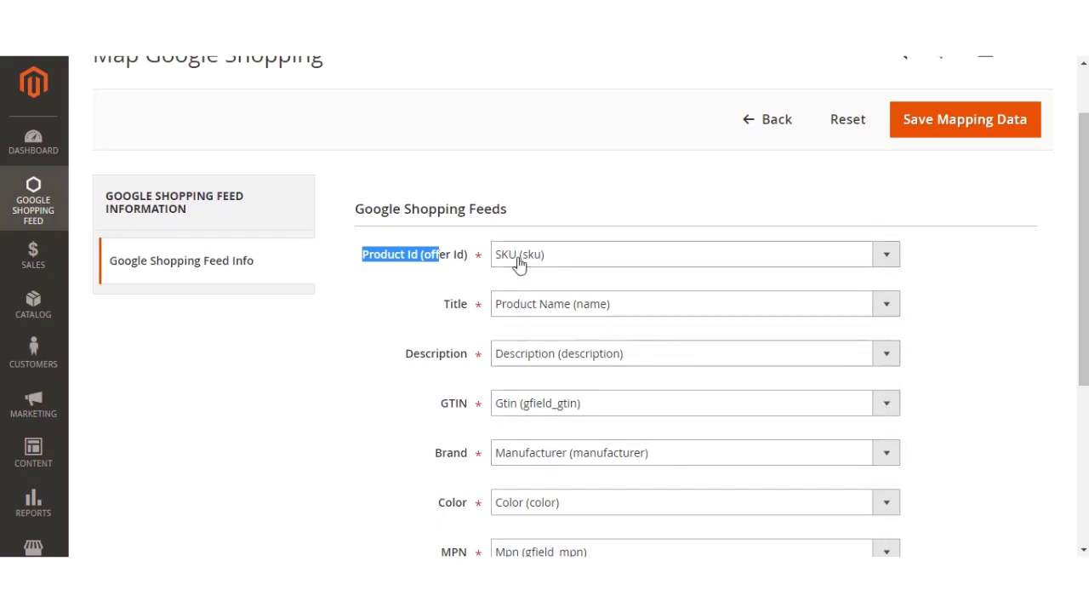
left_click(334, 308)
scroll(654, 383, "down", 1)
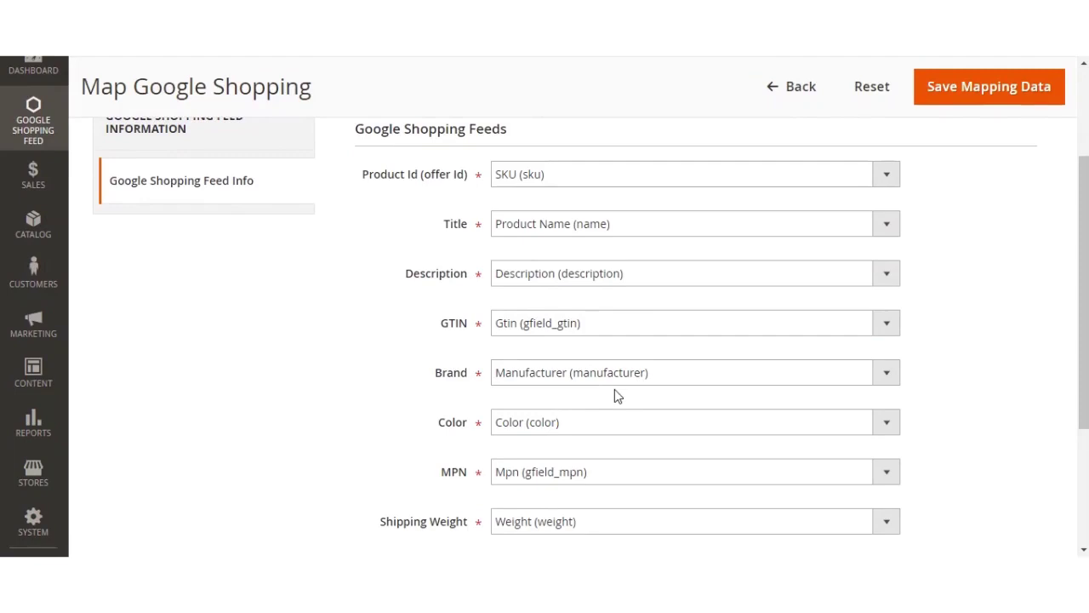
scroll(614, 388, "up", 2)
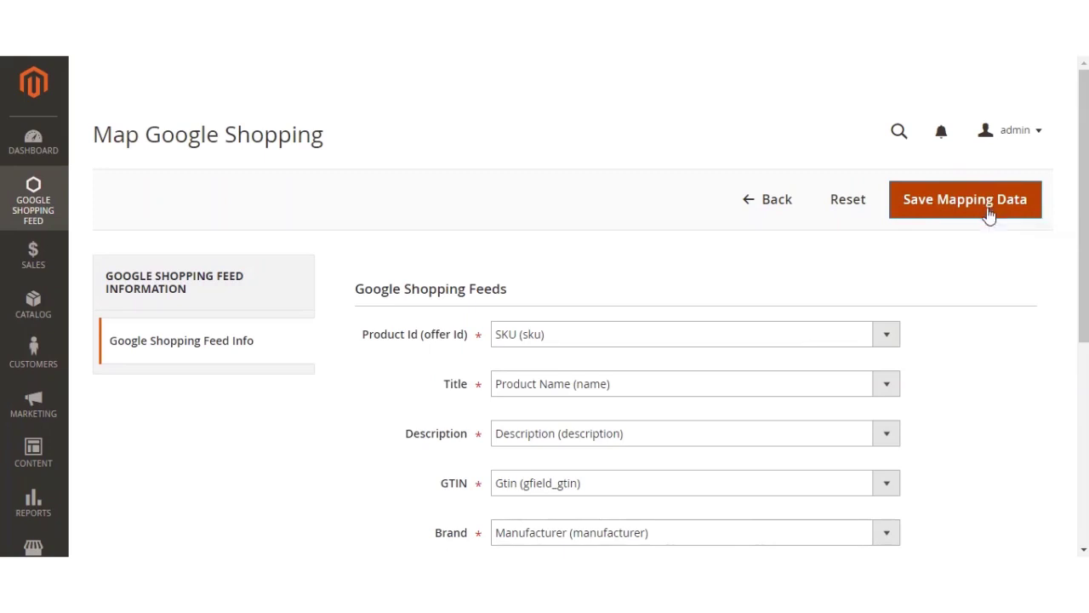
left_click(963, 203)
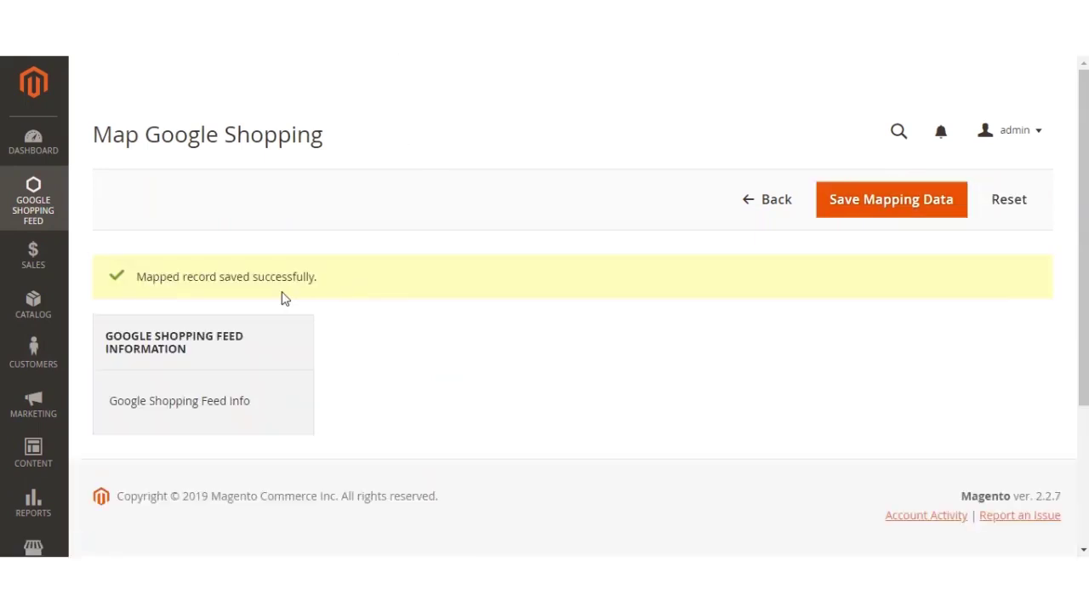
left_click_drag(137, 277, 321, 279)
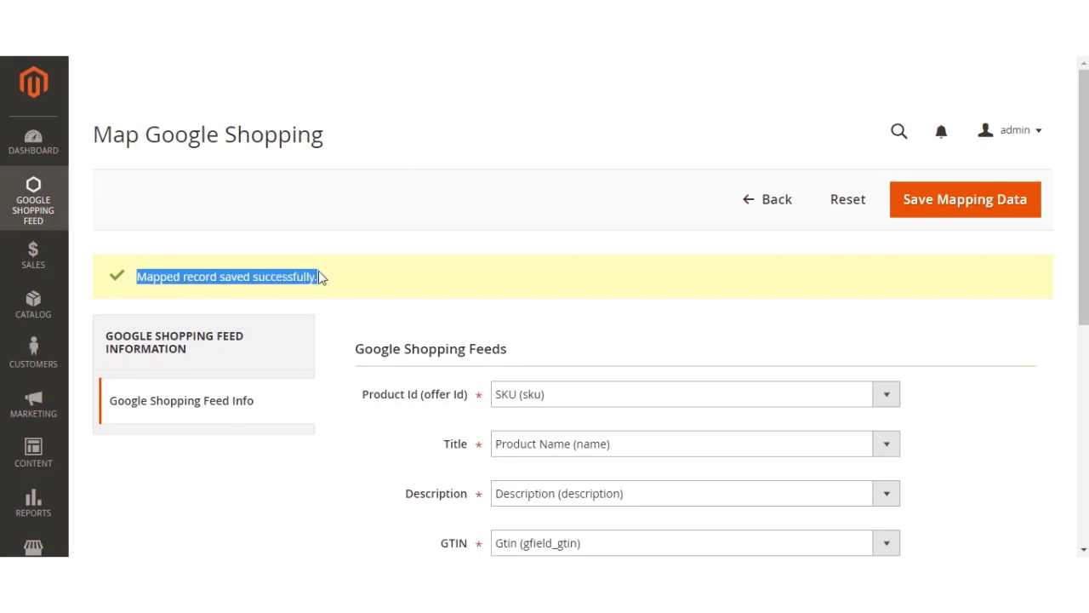
left_click(396, 284)
scroll(630, 366, "down", 1)
scroll(650, 415, "down", 4)
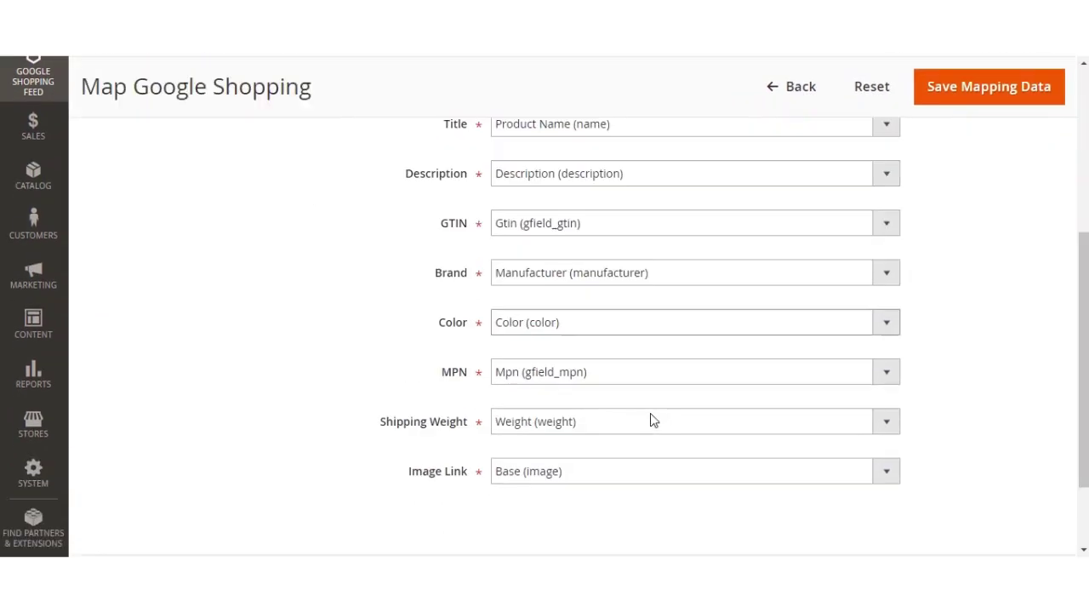
scroll(508, 360, "up", 4)
Open the Google Shopping category mapping list and review its store and feed category records
left_click(48, 219)
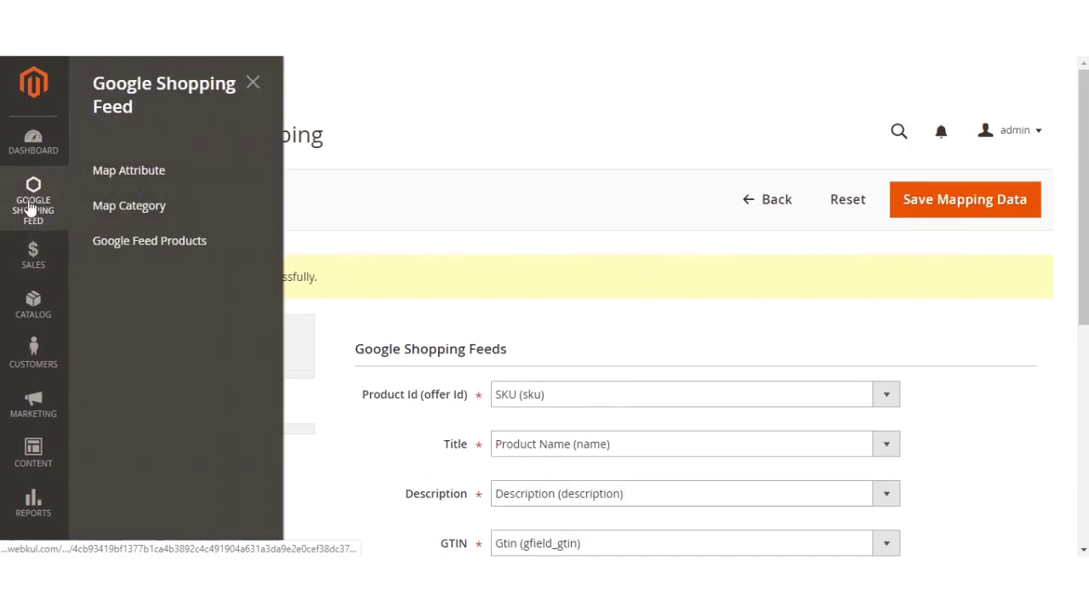
left_click(129, 205)
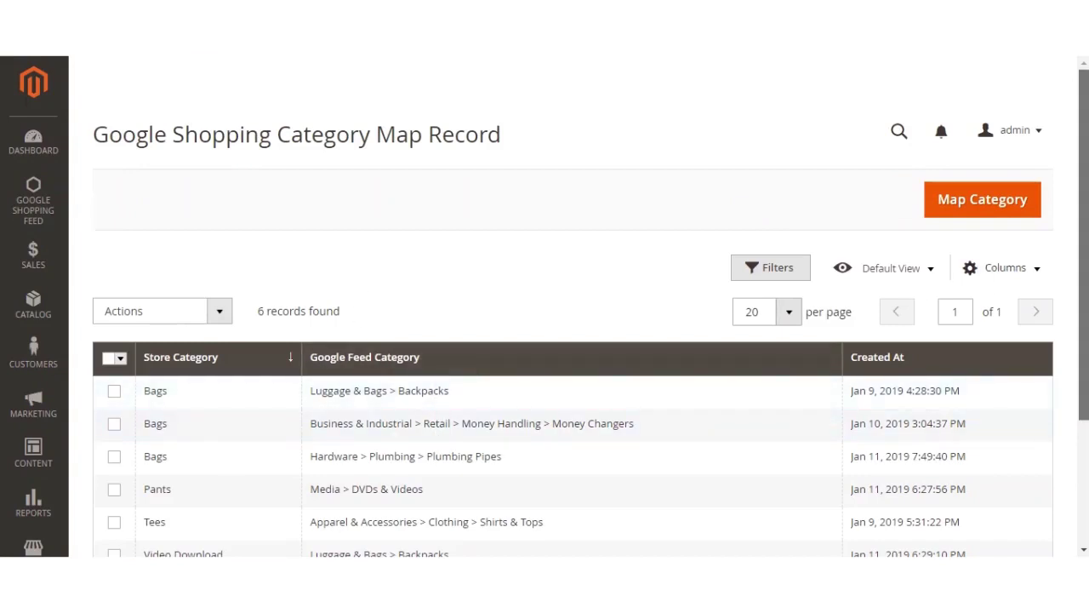
scroll(436, 405, "down", 2)
scroll(544, 306, "up", 2)
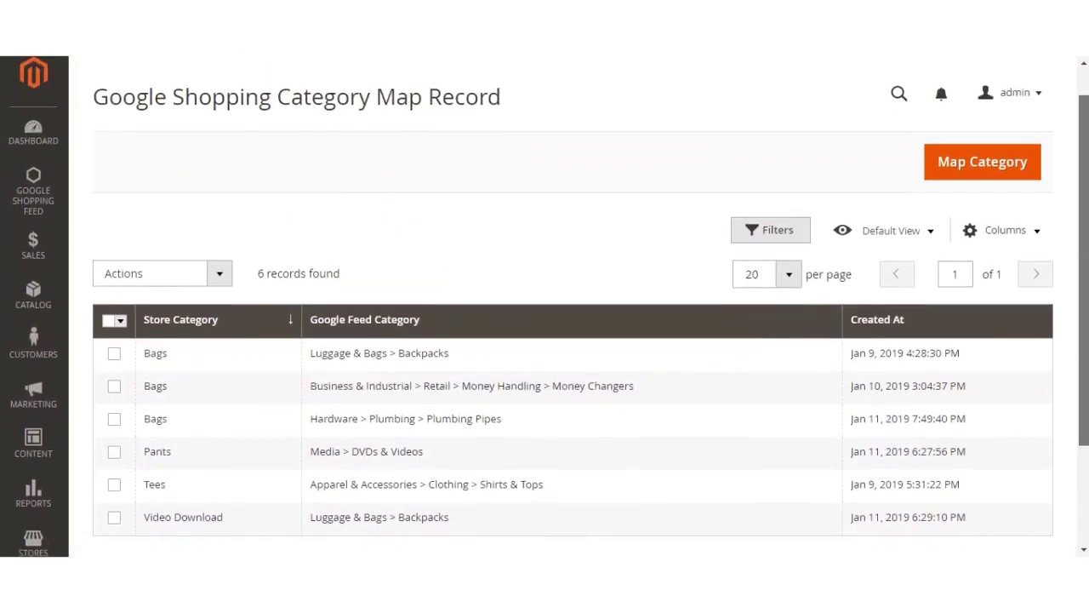
scroll(544, 306, "down", 1)
scroll(545, 306, "up", 1)
scroll(451, 381, "down", 1)
scroll(451, 381, "up", 1)
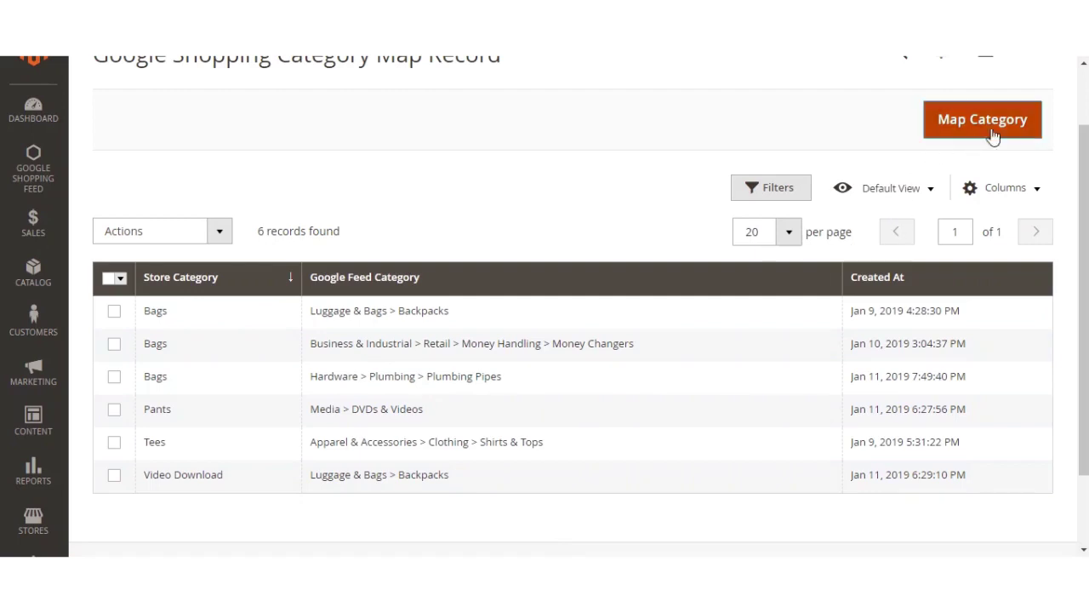
Select the three Bags category mappings and check which bulk actions are available for them
left_click(215, 235)
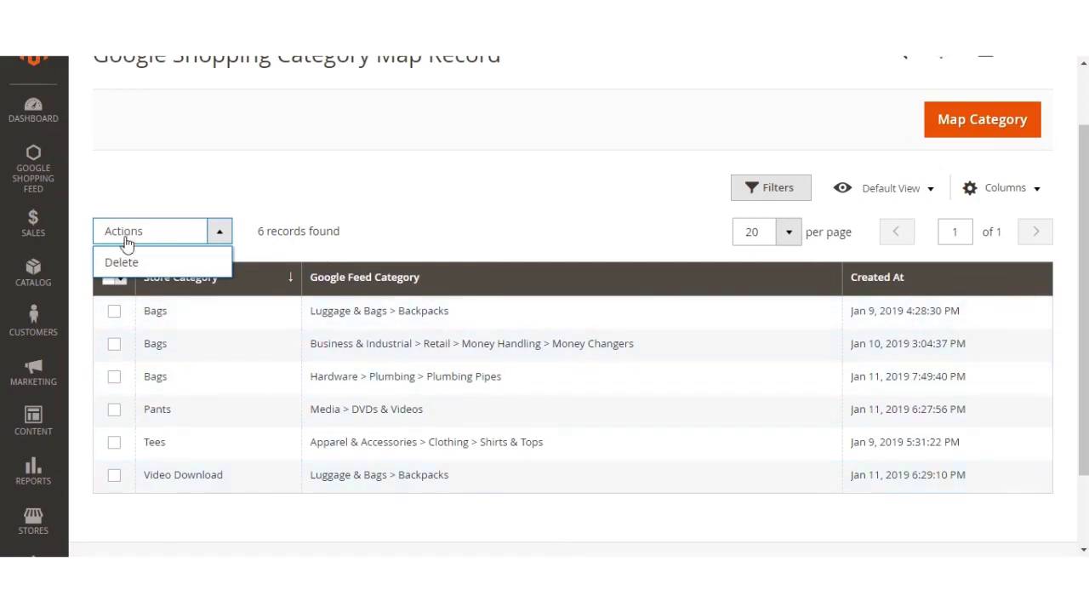
left_click(114, 311)
left_click(114, 344)
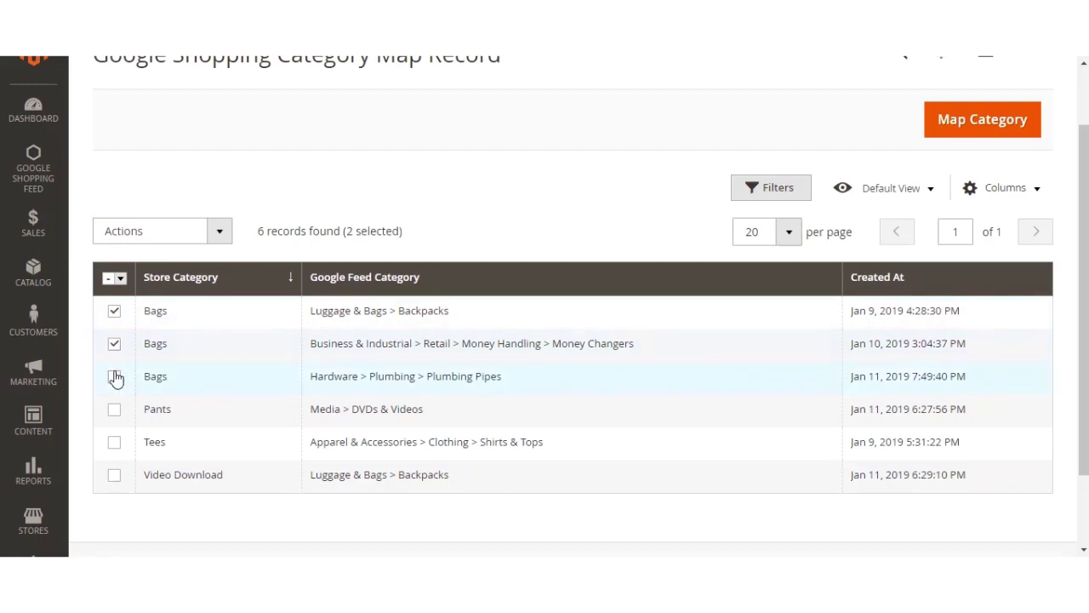
left_click(220, 233)
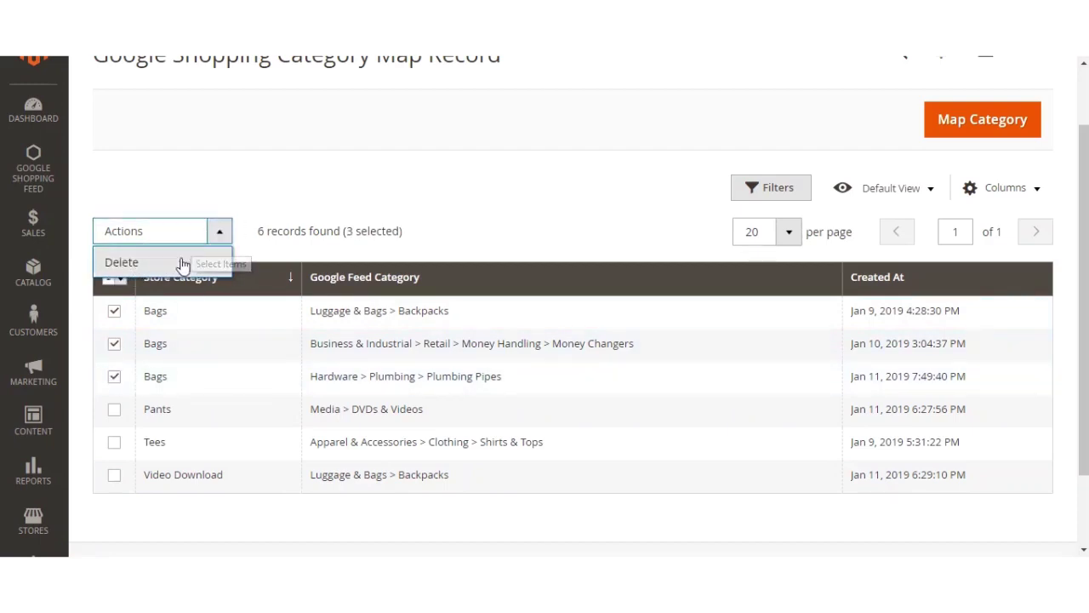
left_click(312, 201)
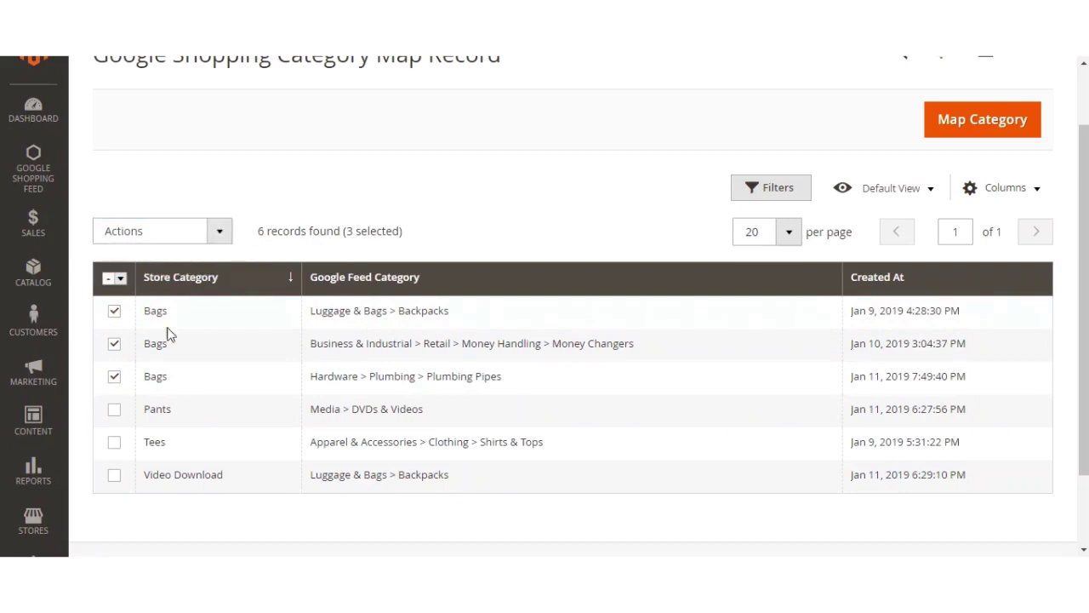
Deselect the three Bags category mappings and start a new category mapping
left_click(114, 311)
left_click(114, 343)
left_click(114, 376)
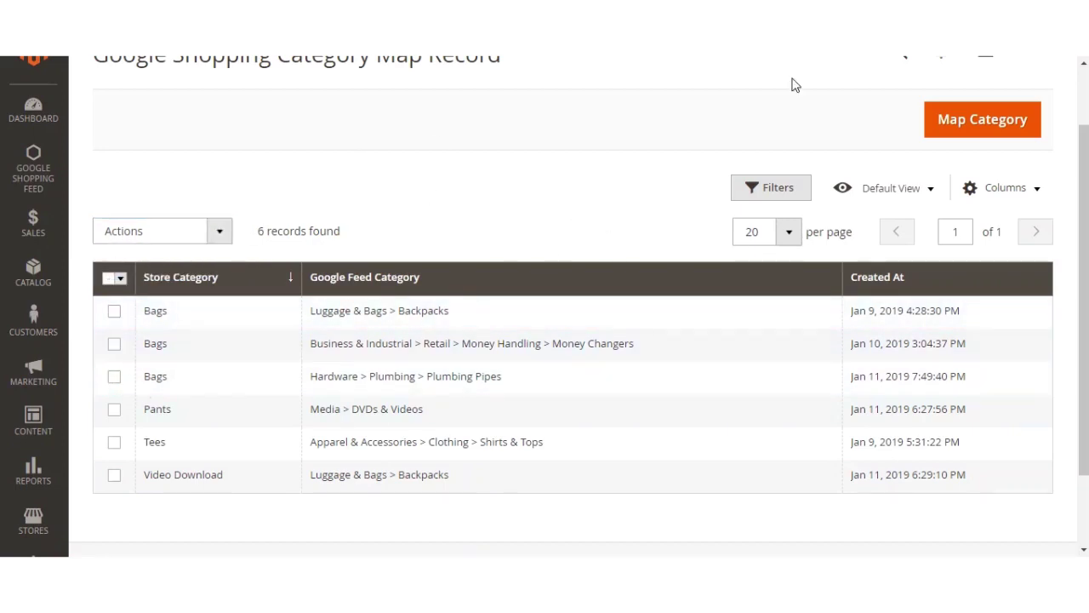
left_click(969, 128)
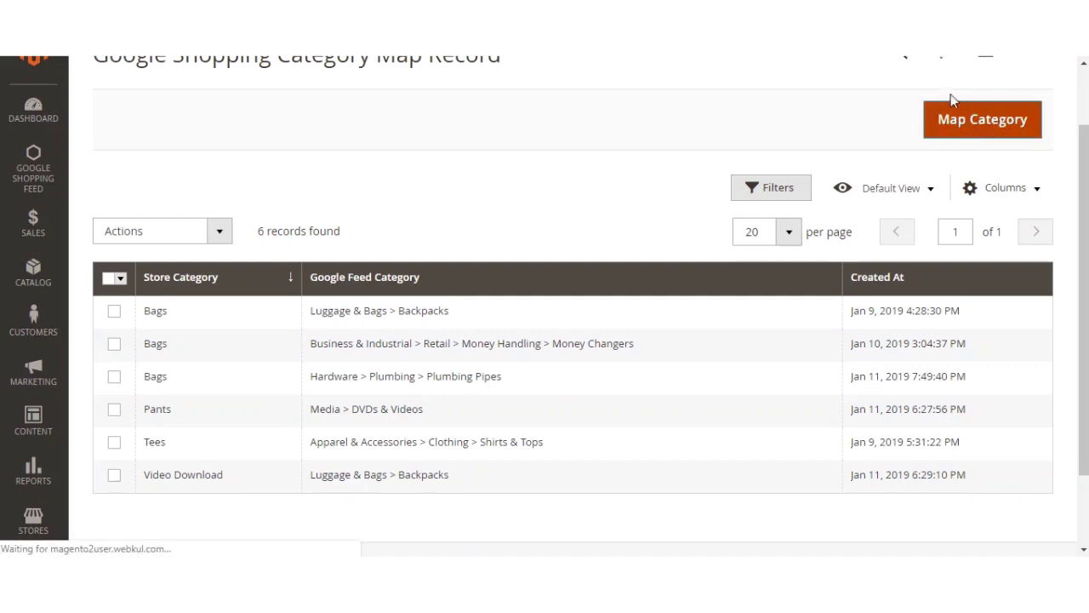
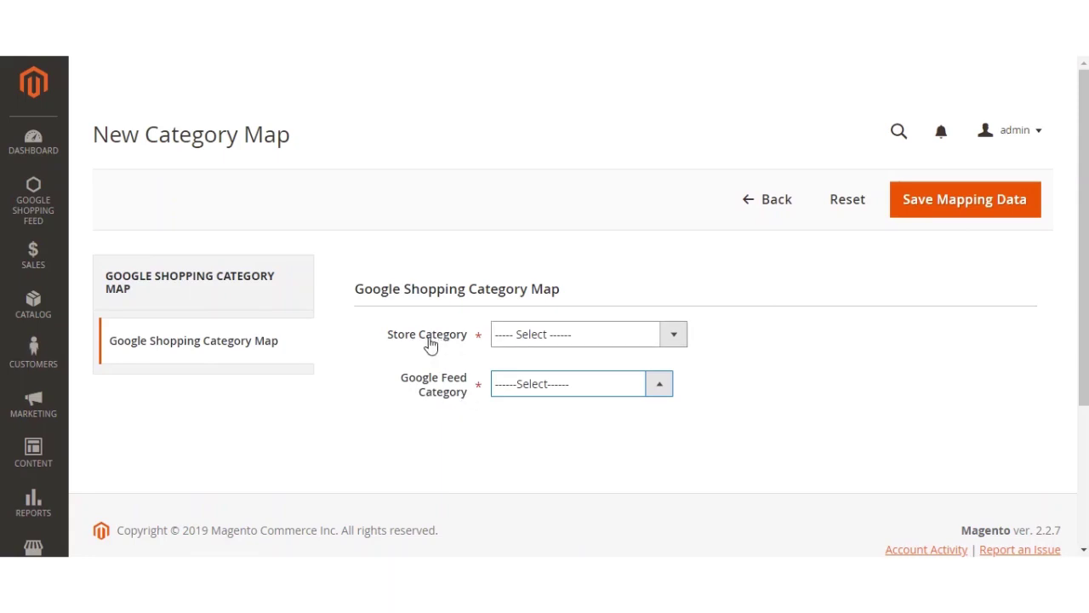
Set the store category of the new category map to Watches
left_click(672, 340)
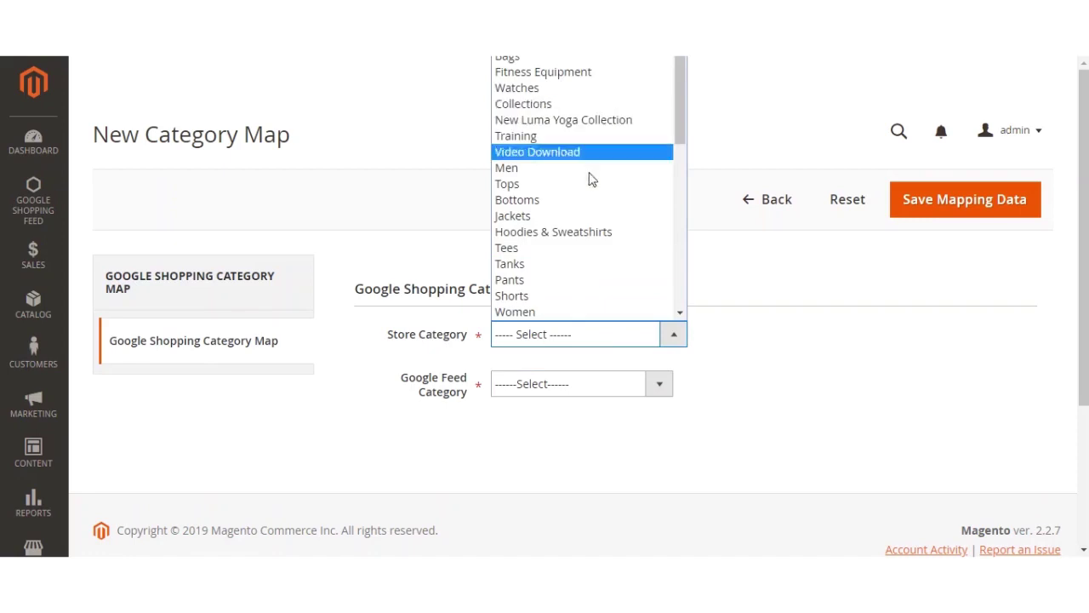
left_click_drag(679, 136, 678, 243)
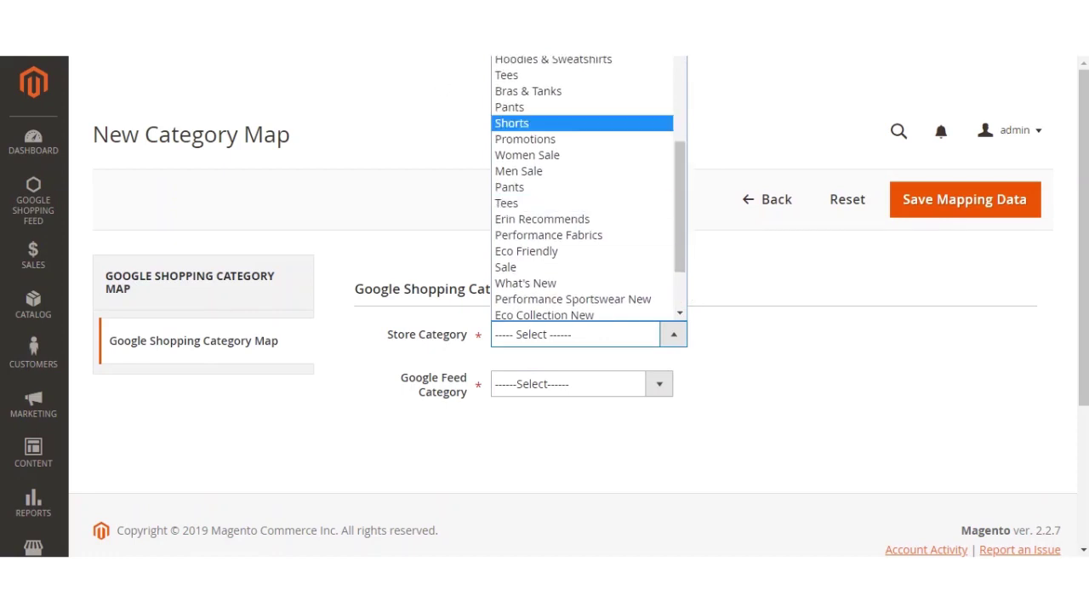
left_click(527, 235)
left_click(674, 335)
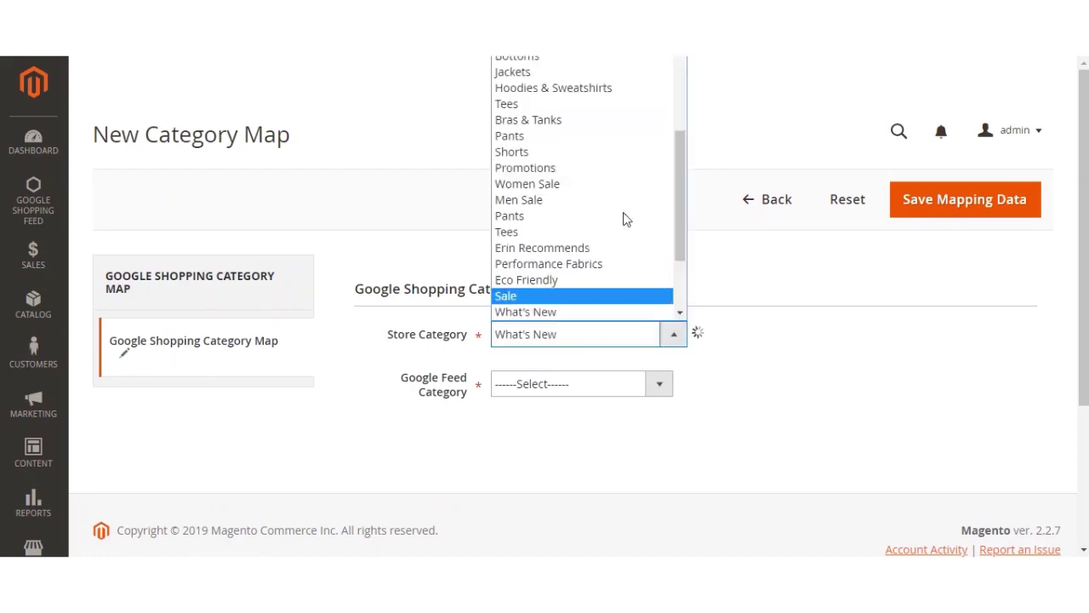
scroll(583, 103, "up", 4)
left_click(590, 89)
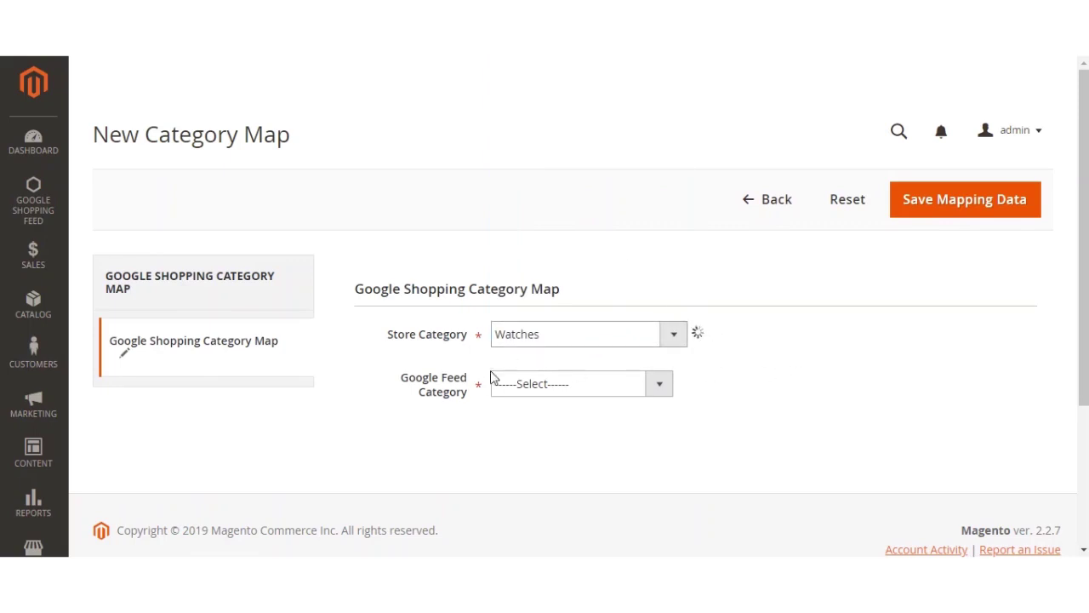
Set the Google feed category to Apparel & Accessories > Jewelry > Watches and save the mapping data
left_click(562, 389)
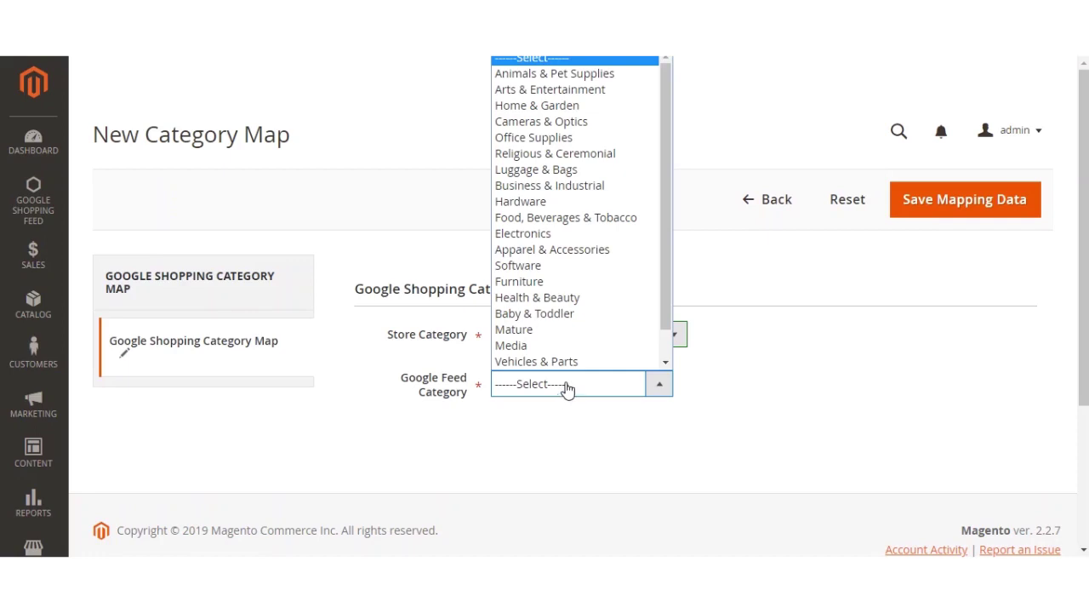
left_click(562, 249)
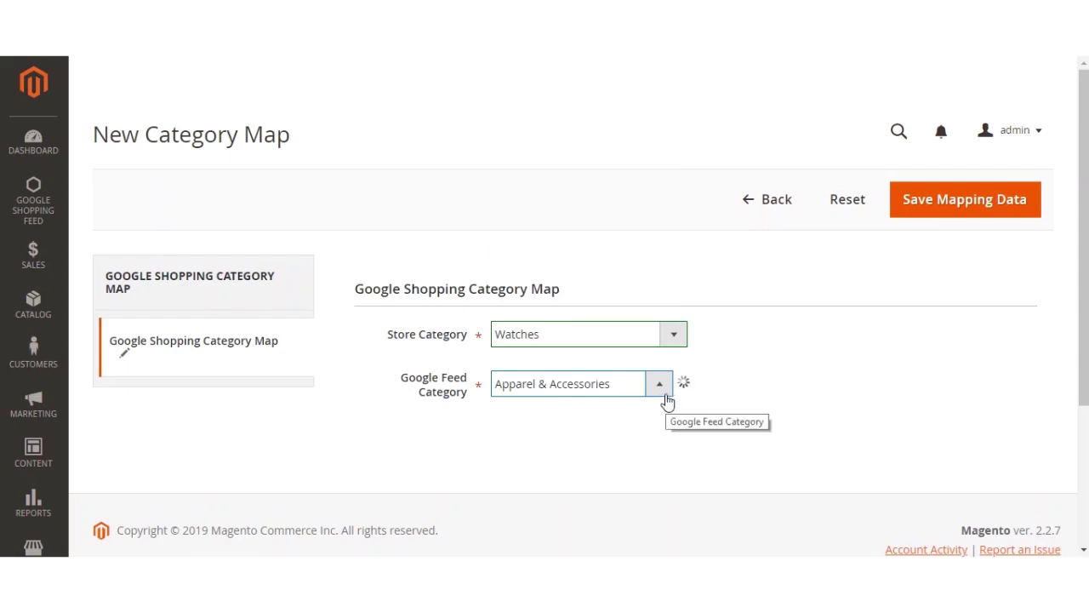
left_click(758, 394)
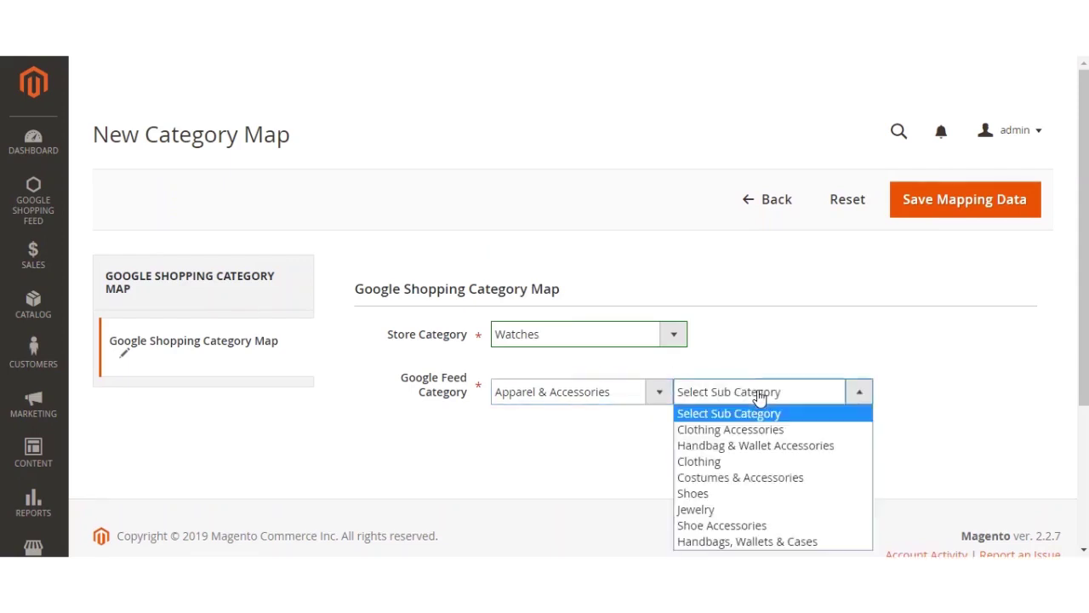
left_click(725, 510)
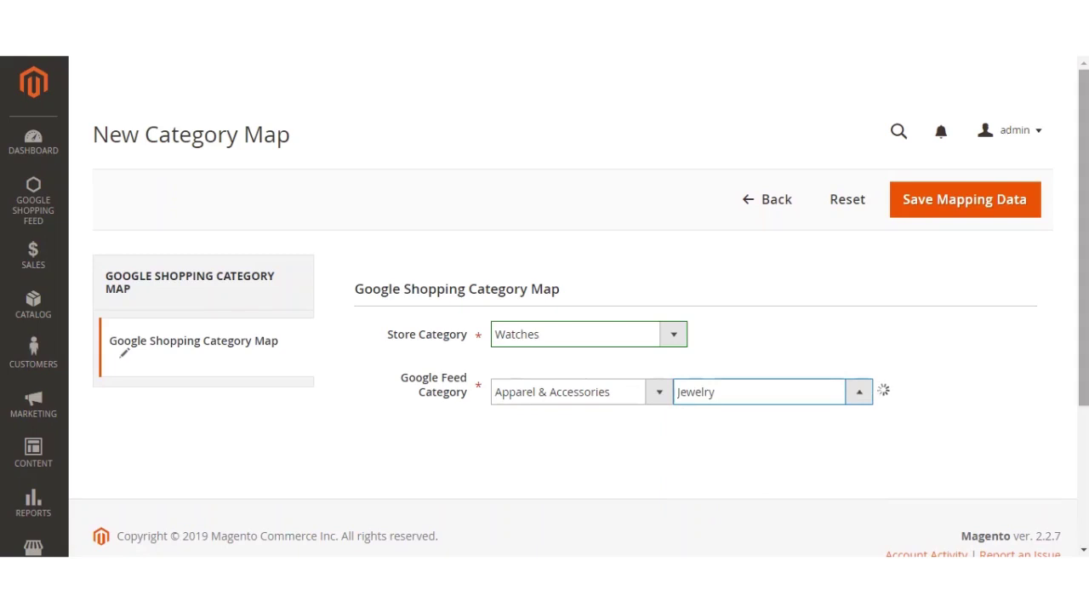
scroll(1021, 400, "down", 1)
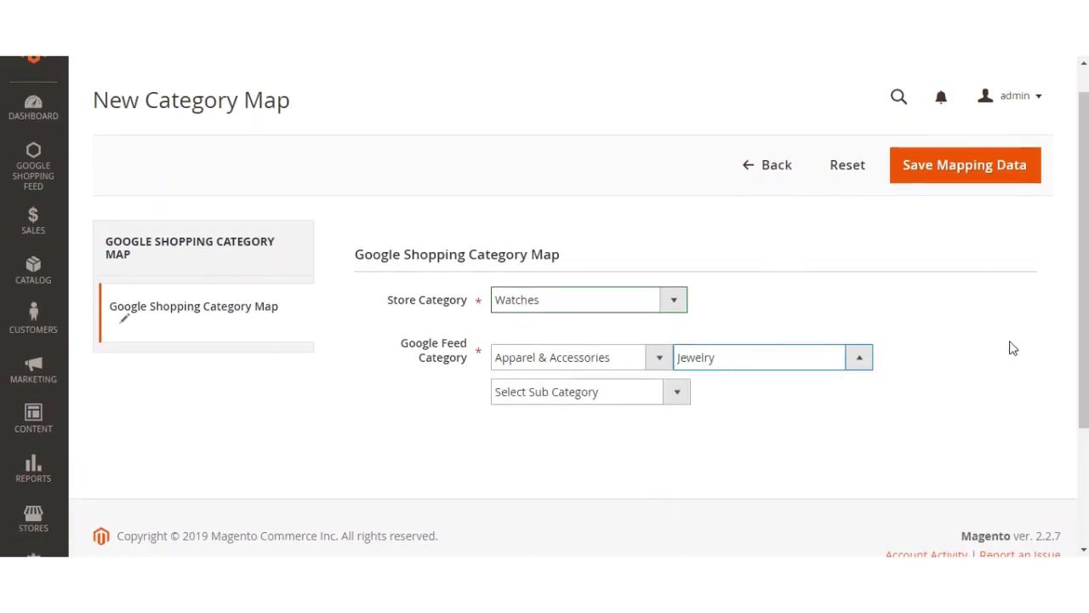
left_click(657, 396)
left_click(555, 339)
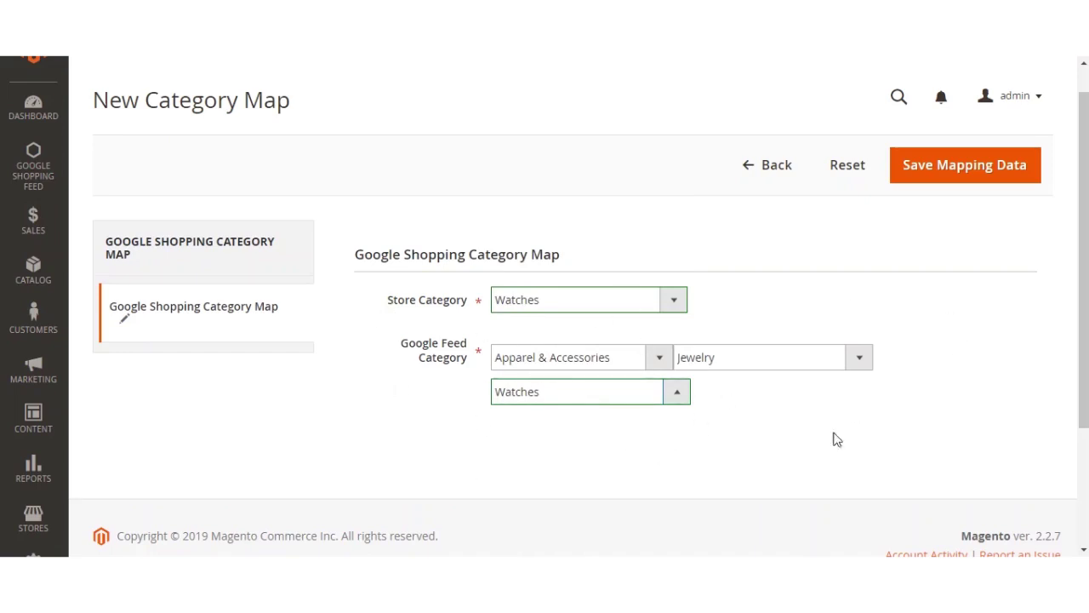
left_click(955, 175)
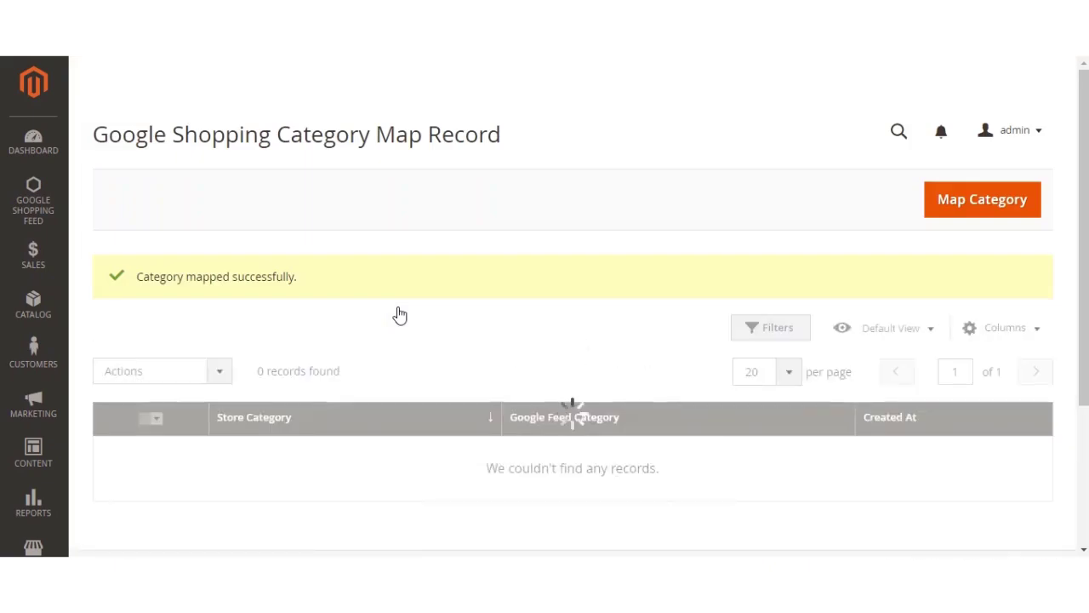
Review the save confirmation and the new Watches record in the category mapping list
scroll(563, 344, "down", 1)
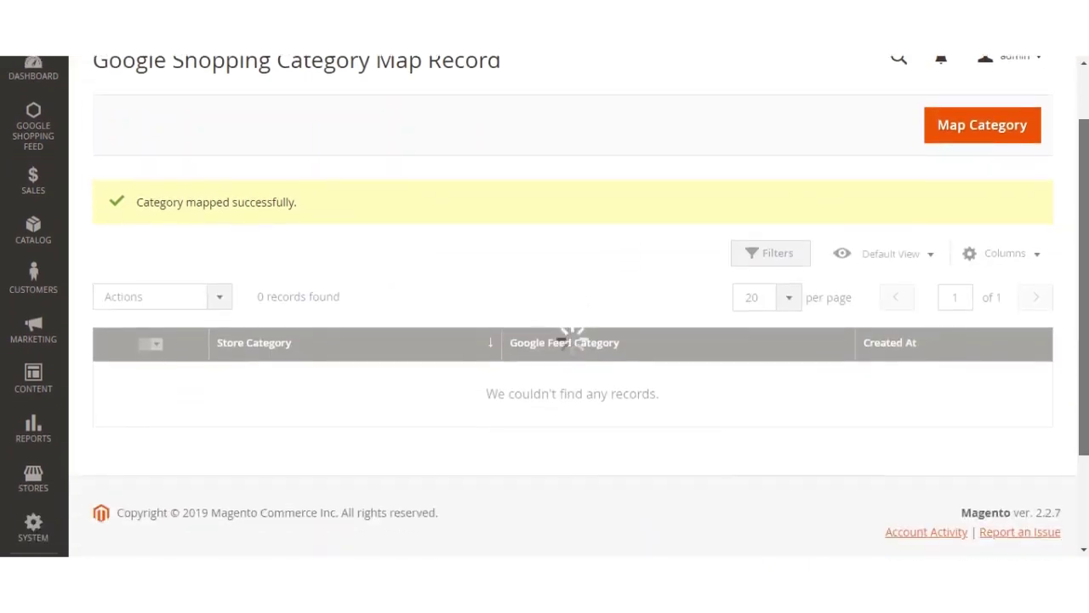
left_click_drag(142, 186, 305, 187)
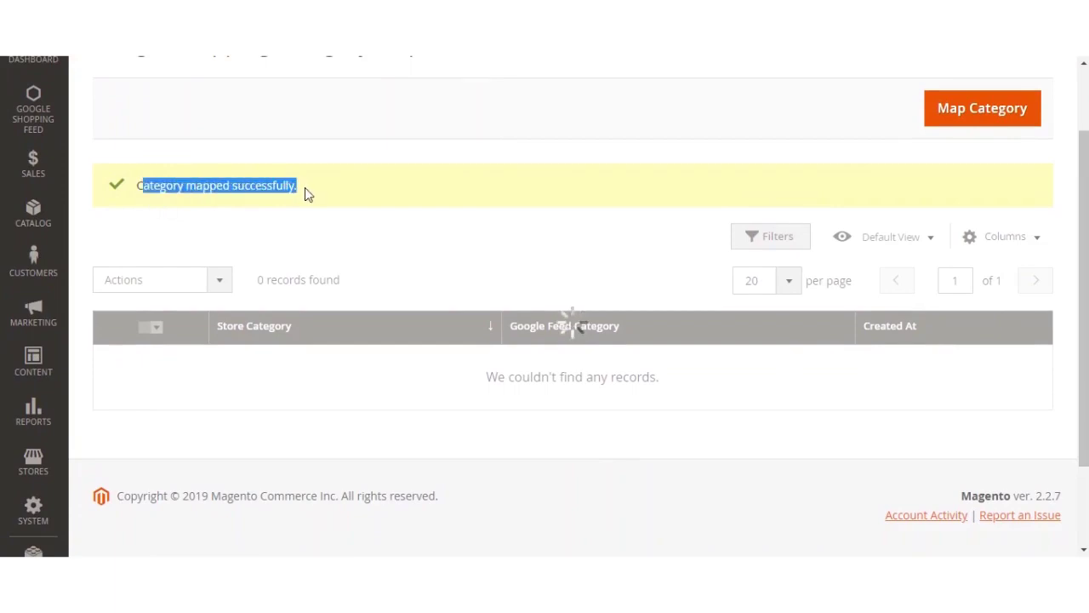
left_click(438, 224)
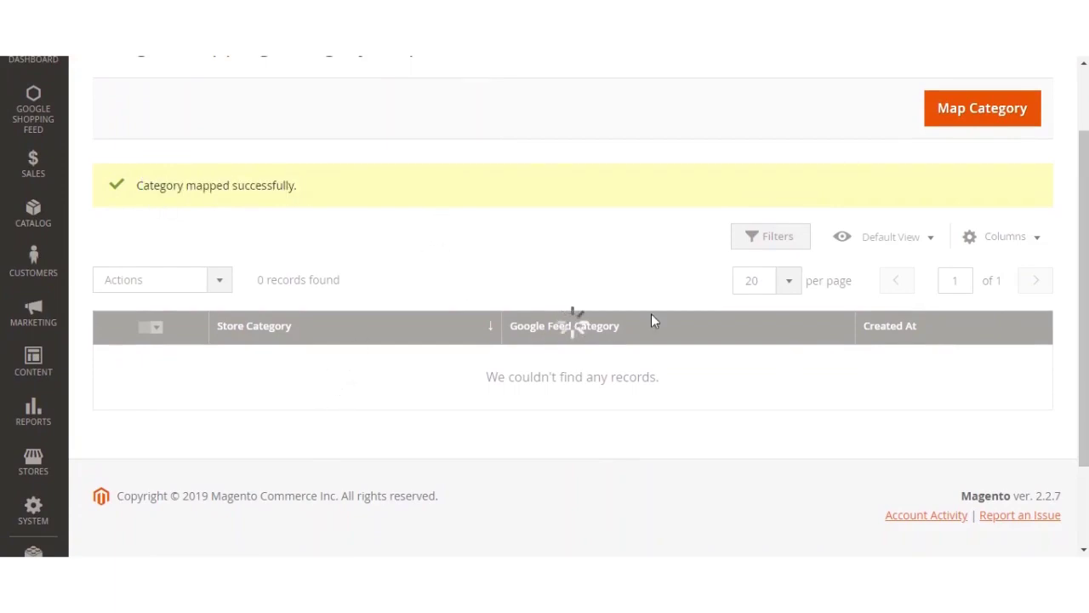
scroll(651, 341, "down", 2)
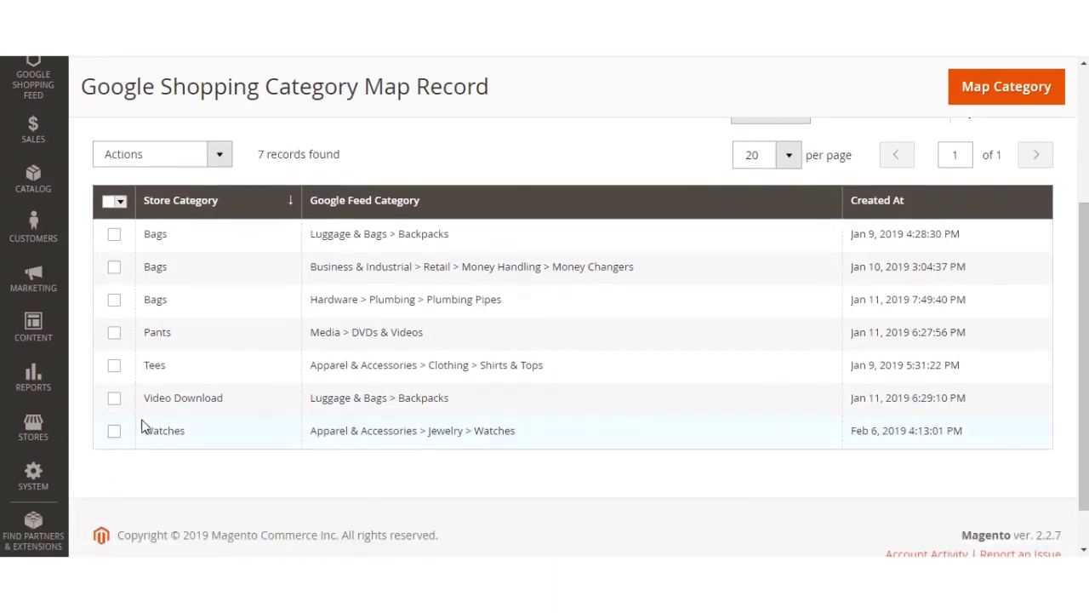
left_click_drag(328, 430, 535, 448)
left_click(543, 496)
double_click(481, 432)
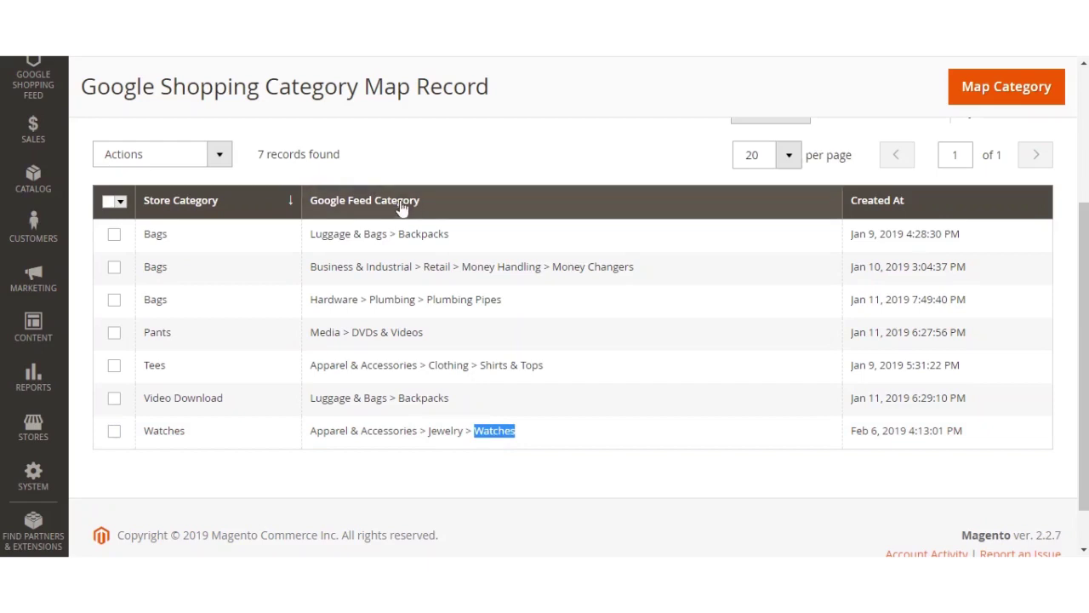
scroll(868, 473, "up", 3)
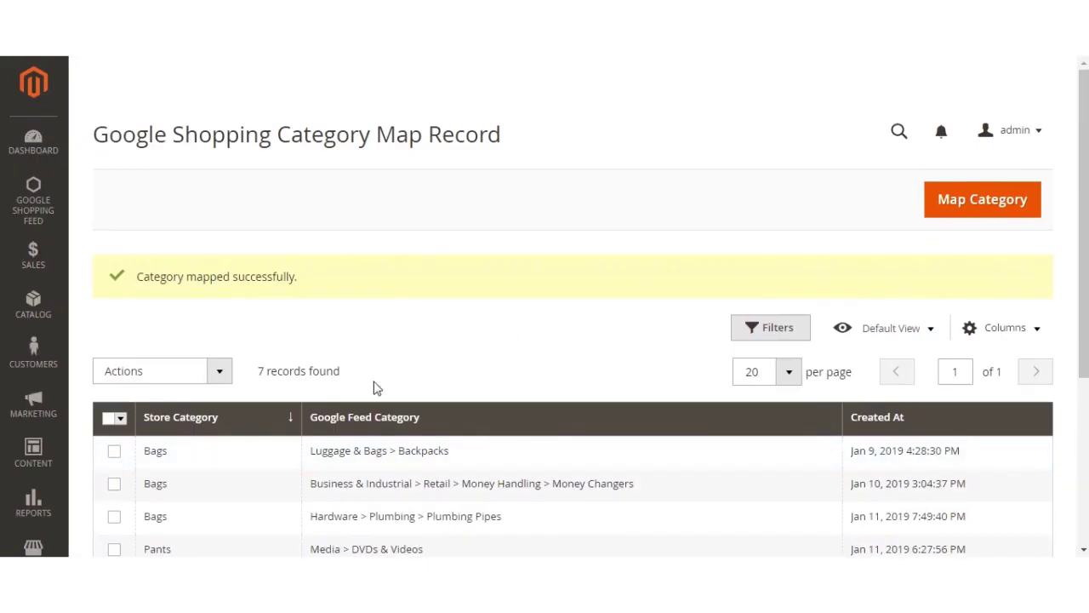
Open the Google Feed Products list and examine its available bulk actions and exported product records
left_click(30, 200)
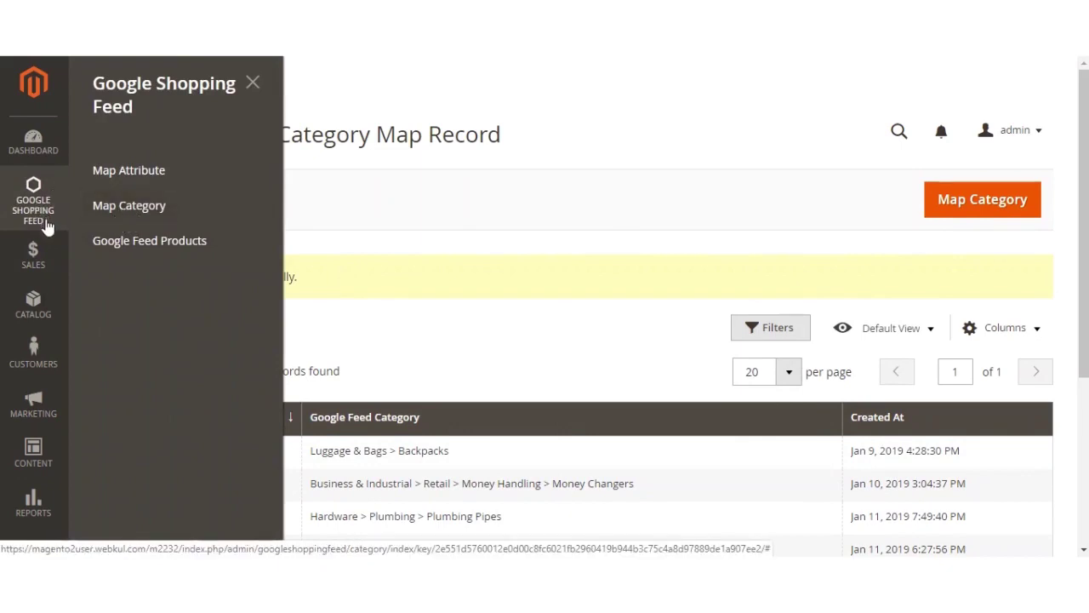
left_click(143, 244)
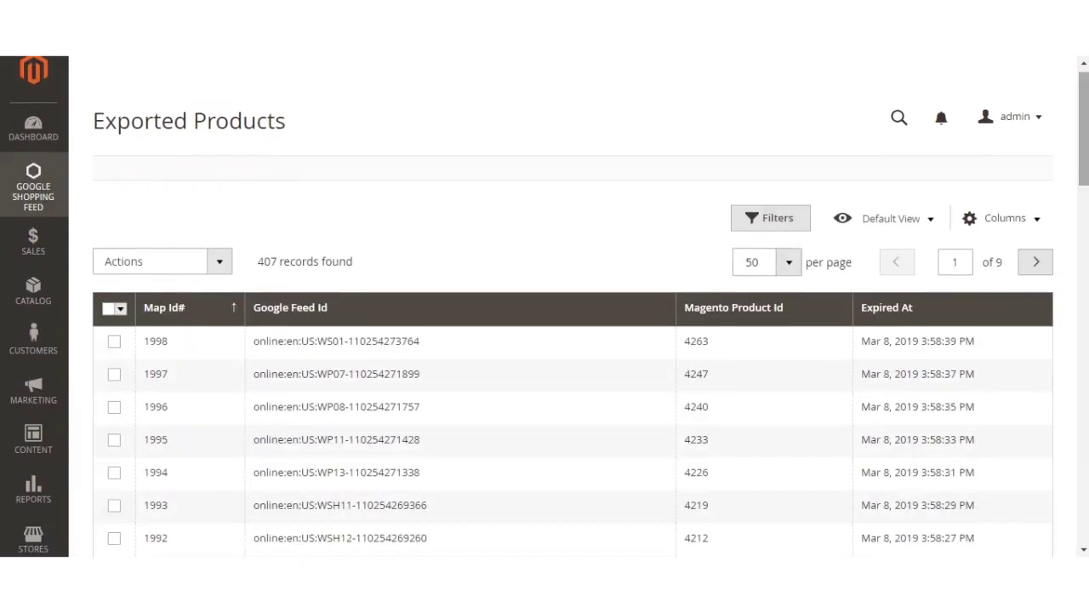
left_click(221, 261)
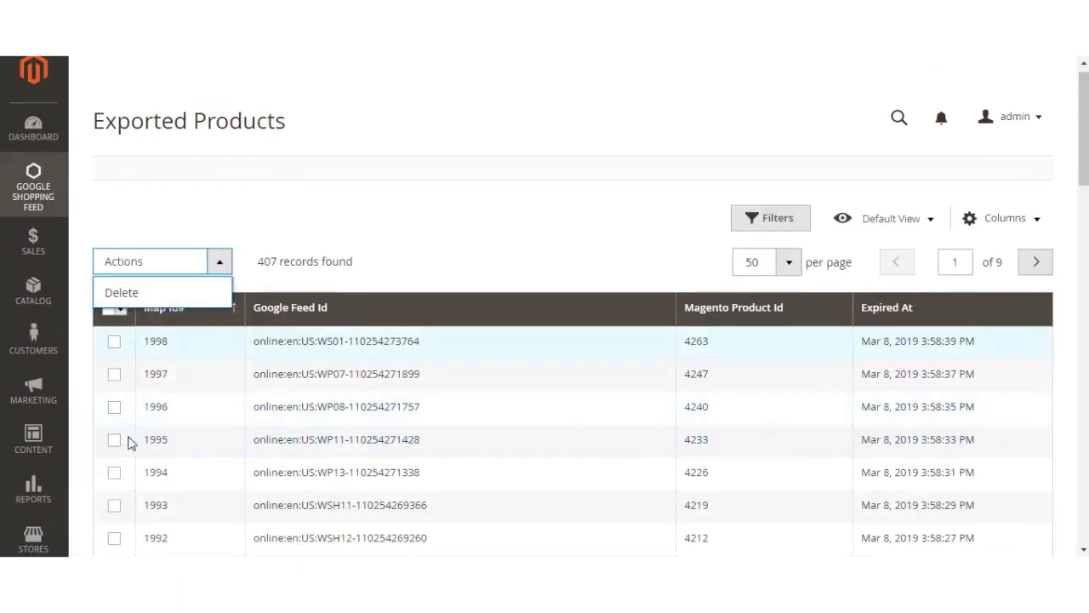
left_click(451, 232)
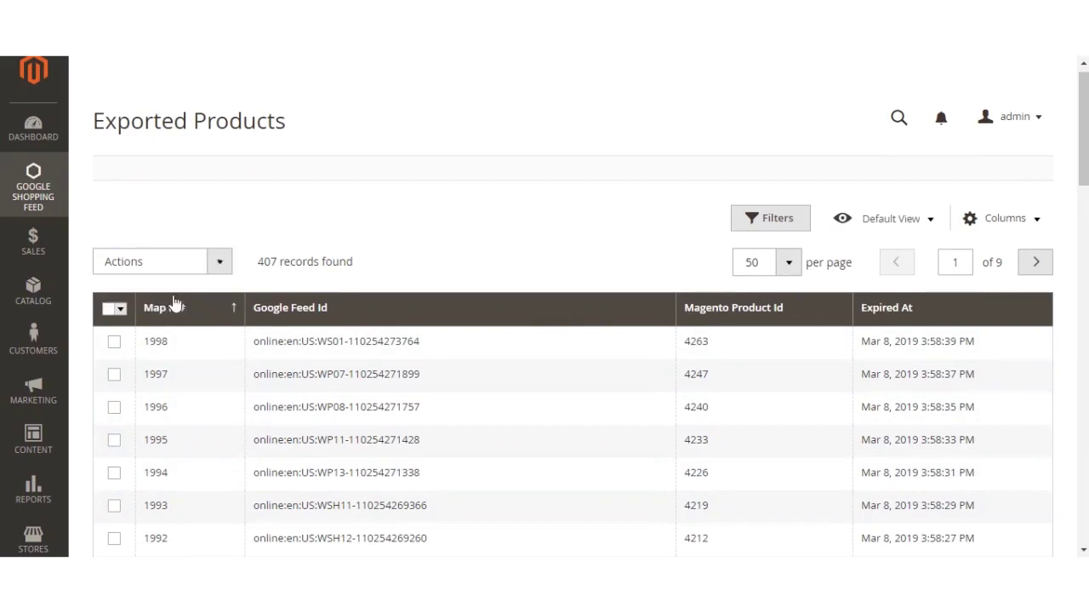
left_click_drag(1084, 146, 1086, 162)
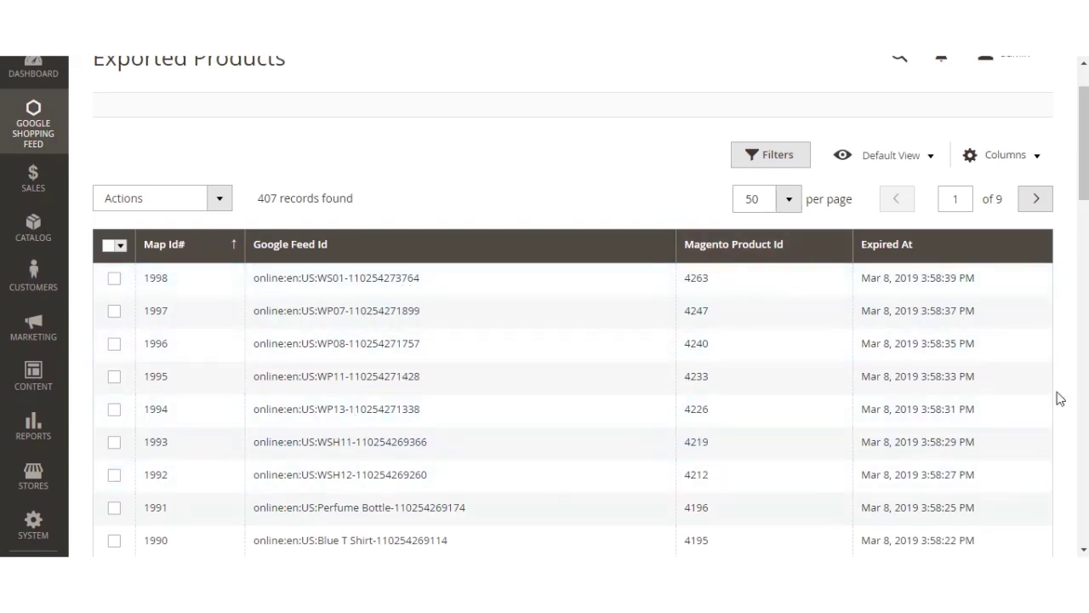
scroll(891, 276, "down", 12)
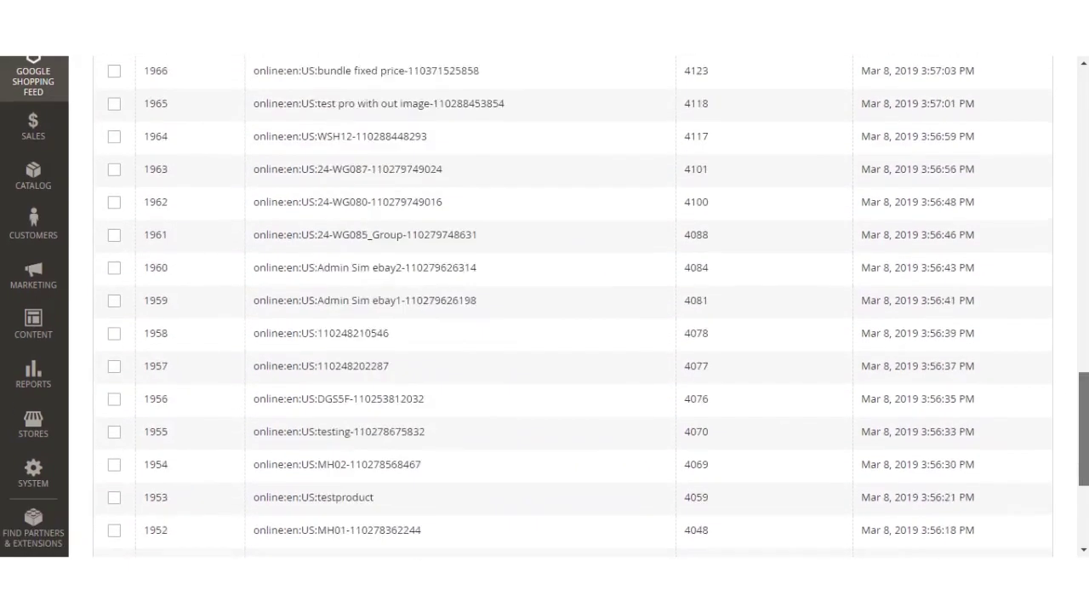
scroll(890, 276, "up", 14)
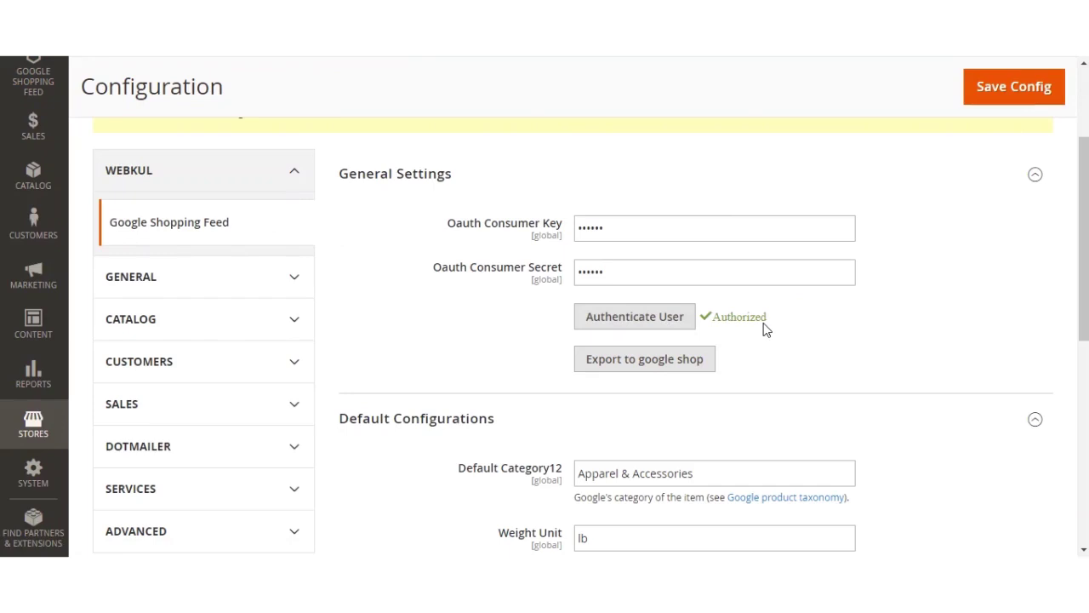
Start the product export to Google Shop from the Google Shopping Feed configuration, then enlarge, reposition and minimize the export progress window
left_click(641, 362)
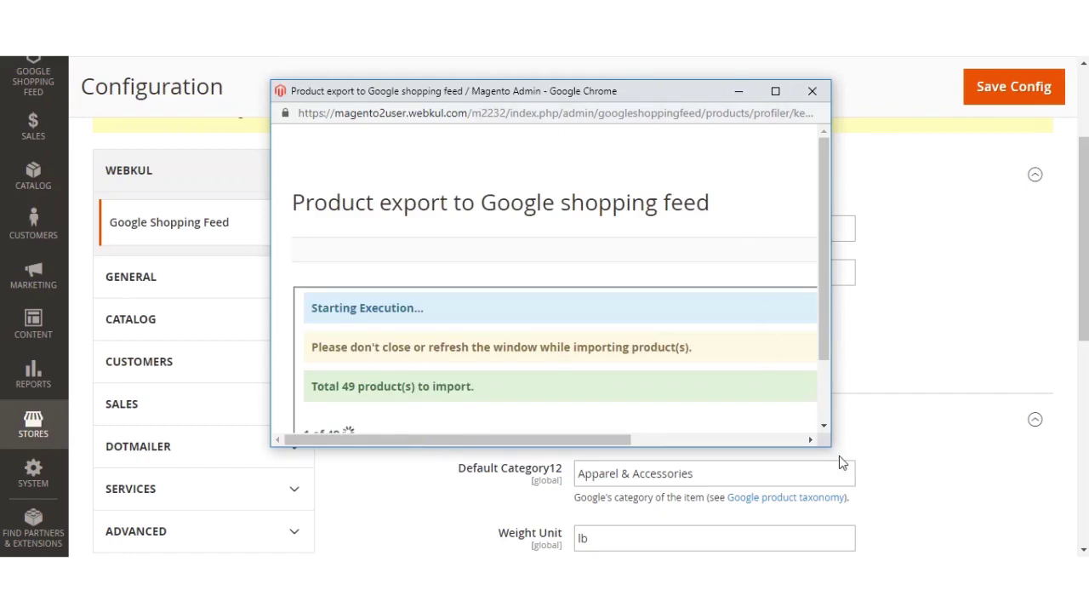
left_click_drag(829, 445, 990, 549)
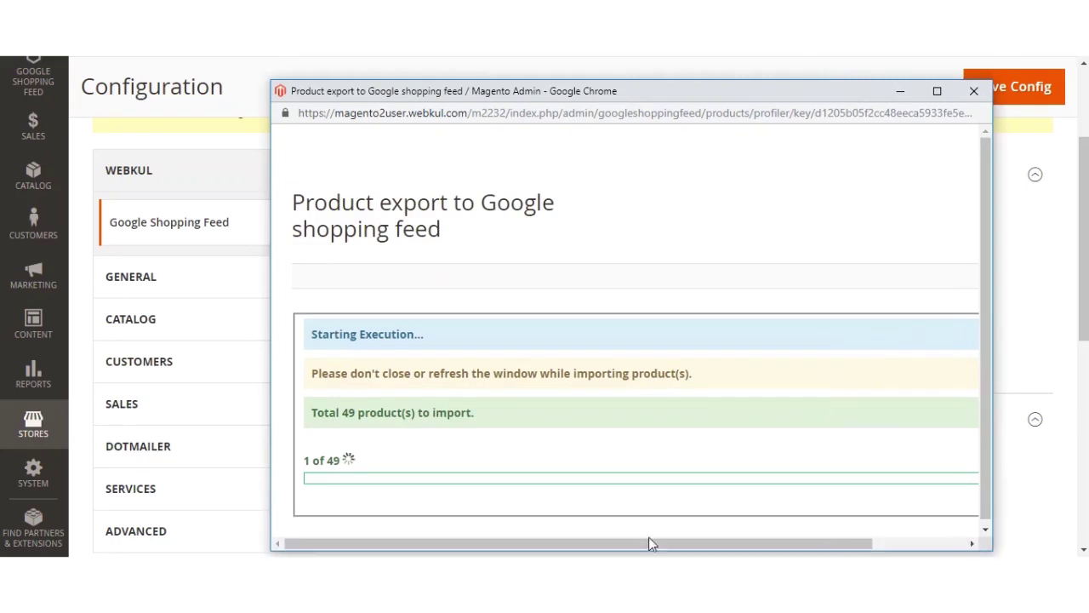
left_click_drag(559, 75, 550, 73)
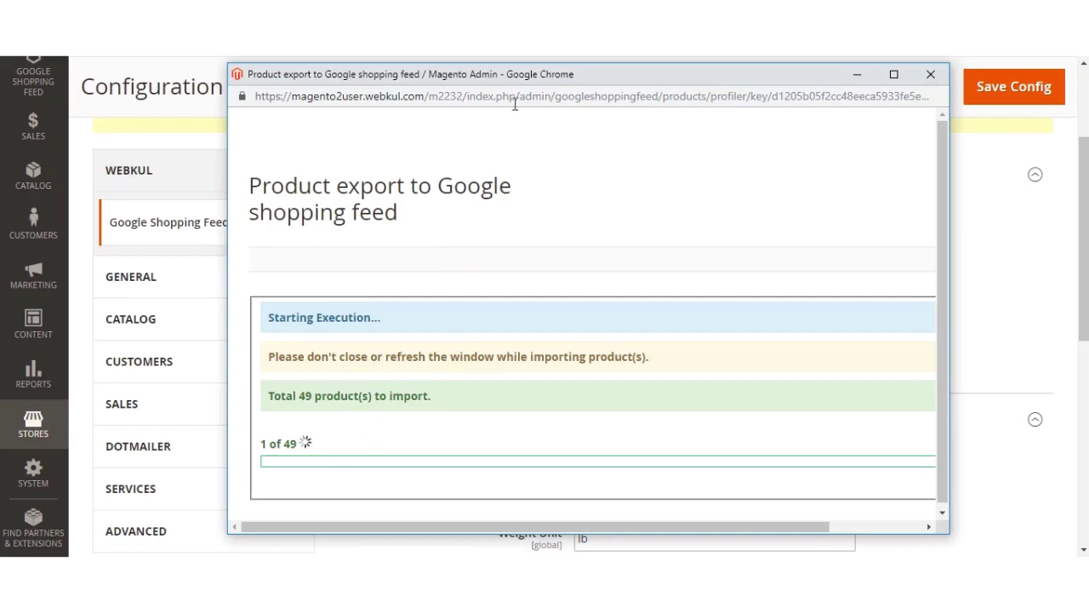
left_click_drag(541, 78, 537, 90)
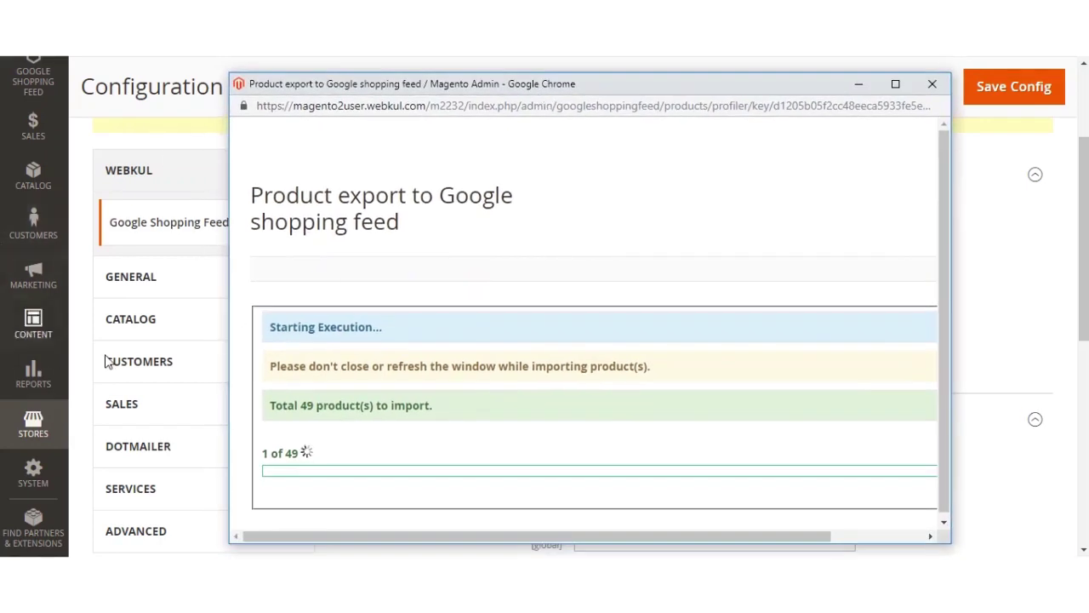
left_click_drag(778, 87, 765, 85)
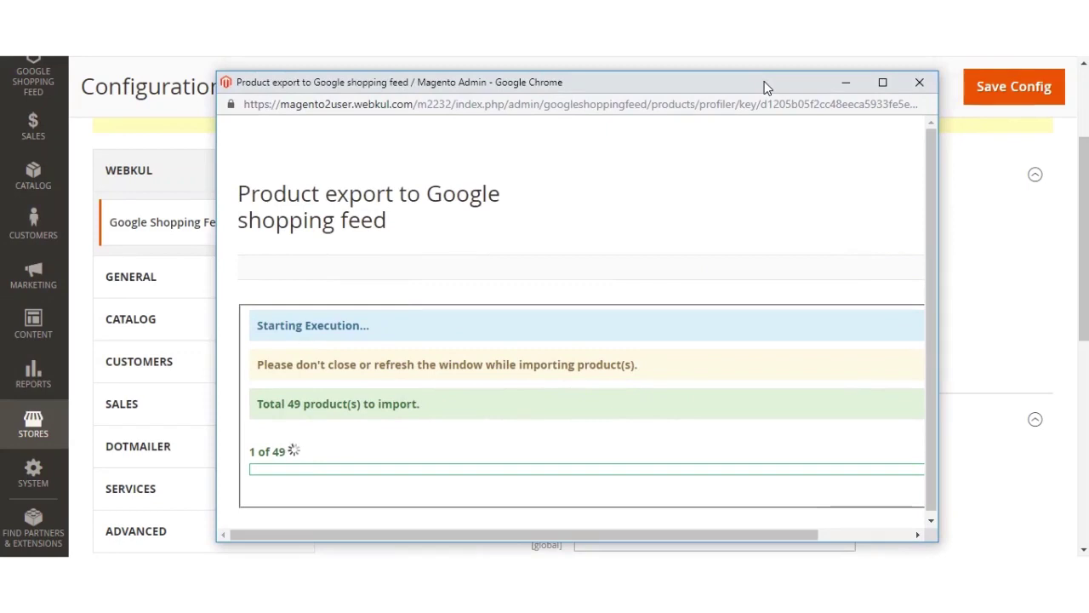
left_click(847, 82)
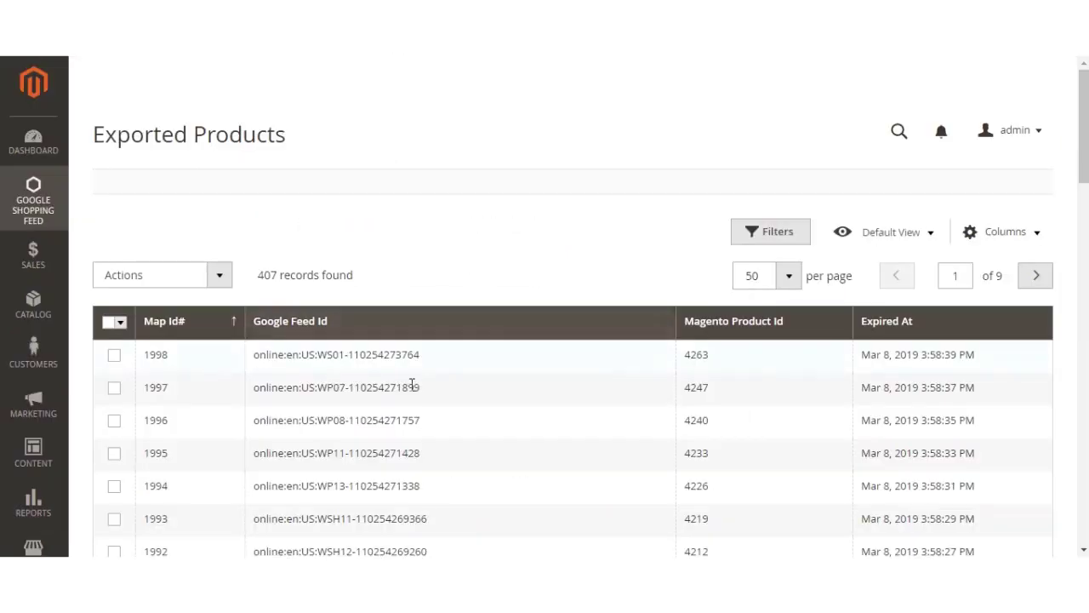
Look through the Exported Products records down to the end of the first page and return to the start
scroll(570, 307, "down", 19)
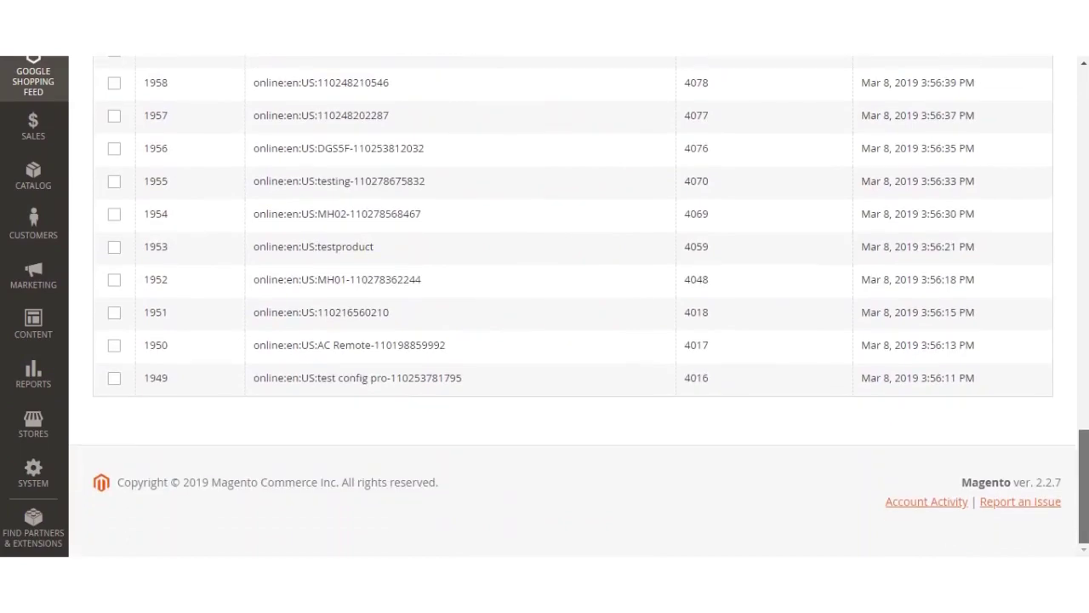
scroll(570, 307, "up", 8)
scroll(528, 174, "up", 10)
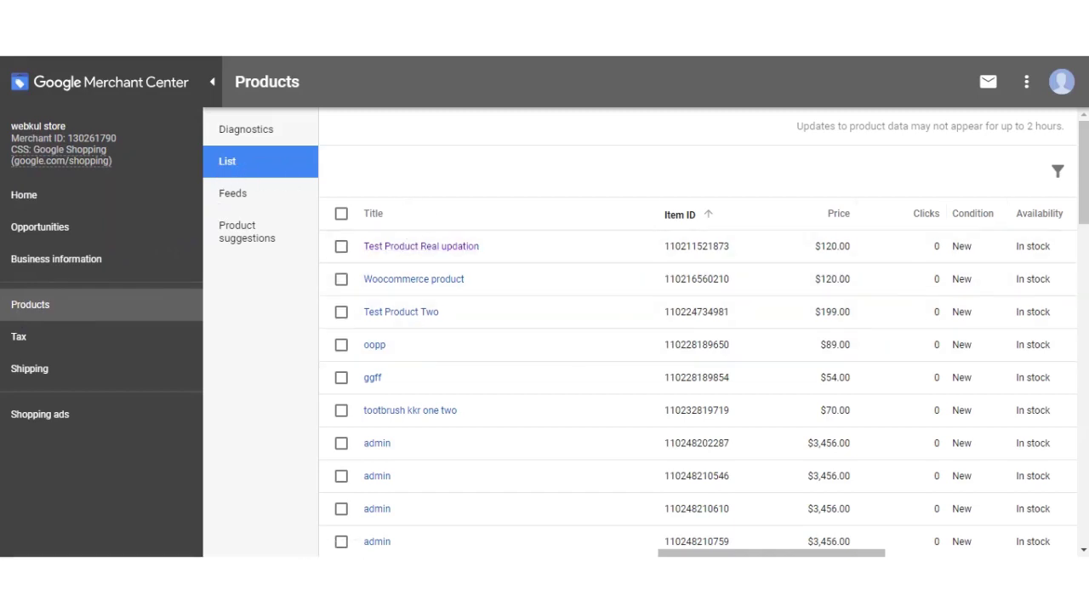
Open Test Product Real updation from the Merchant Center product list, examine its details down to the final attributes, and return to the list
mouse_move(1083, 189)
left_mouse_down()
mouse_move(1080, 469)
mouse_move(1081, 170)
left_mouse_up()
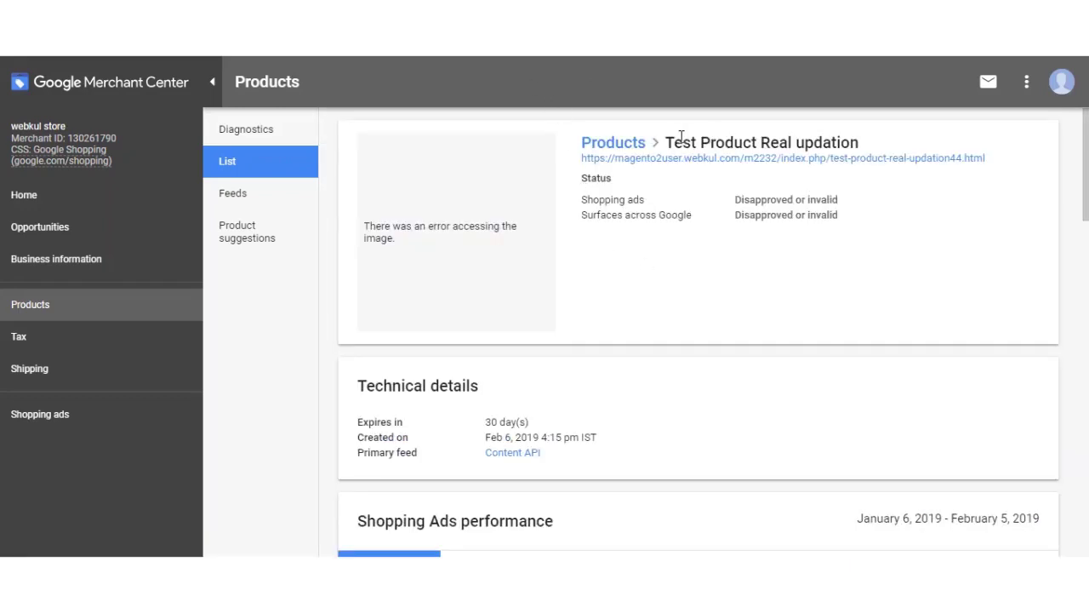
left_click_drag(673, 142, 858, 134)
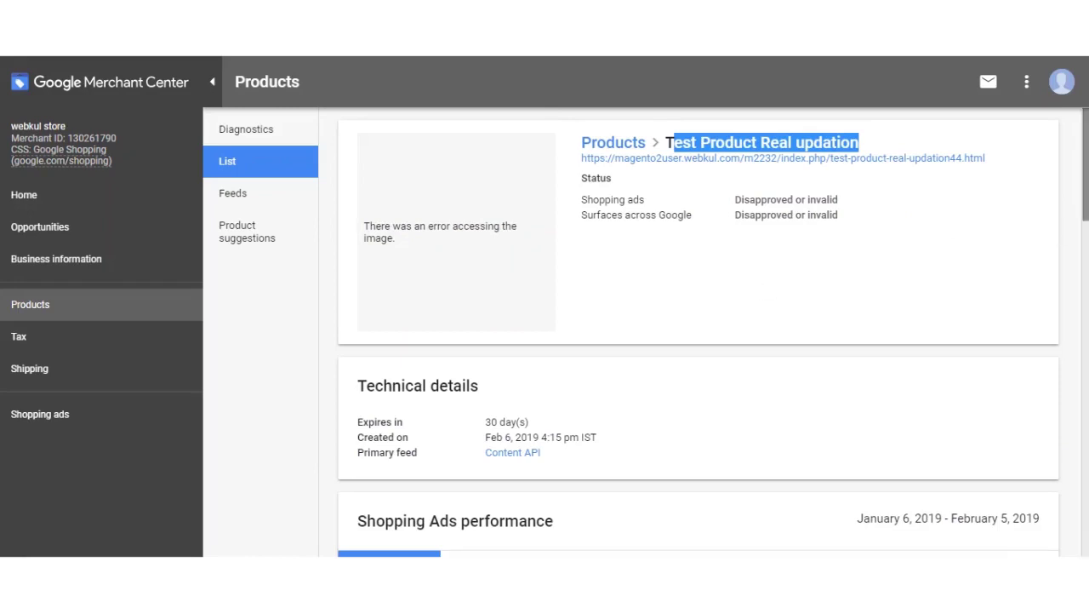
left_click(1064, 202)
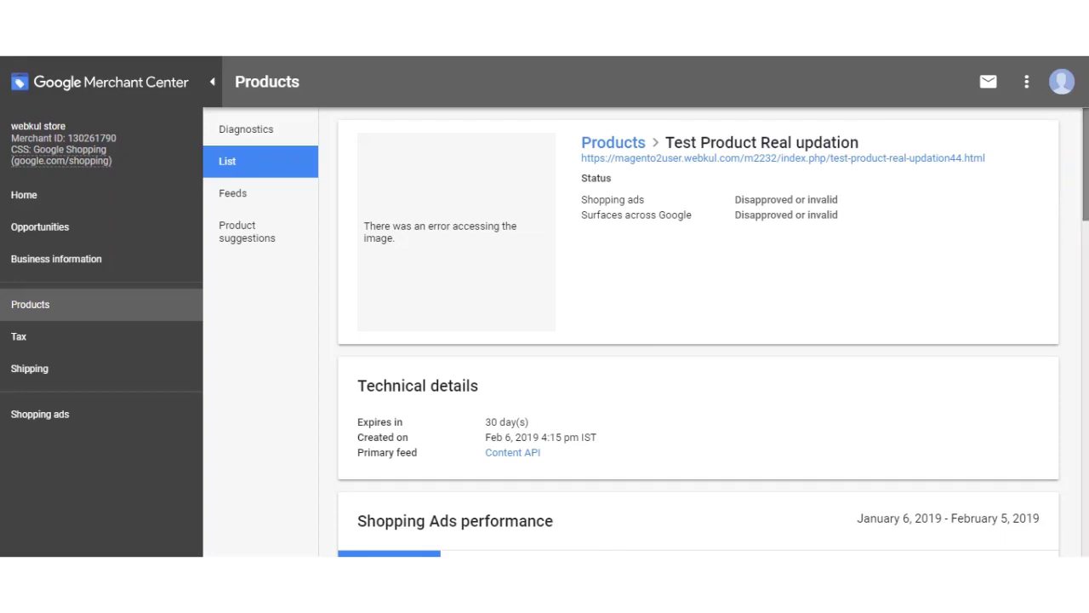
scroll(698, 332, "down", 3)
left_click_drag(1079, 234, 1066, 481)
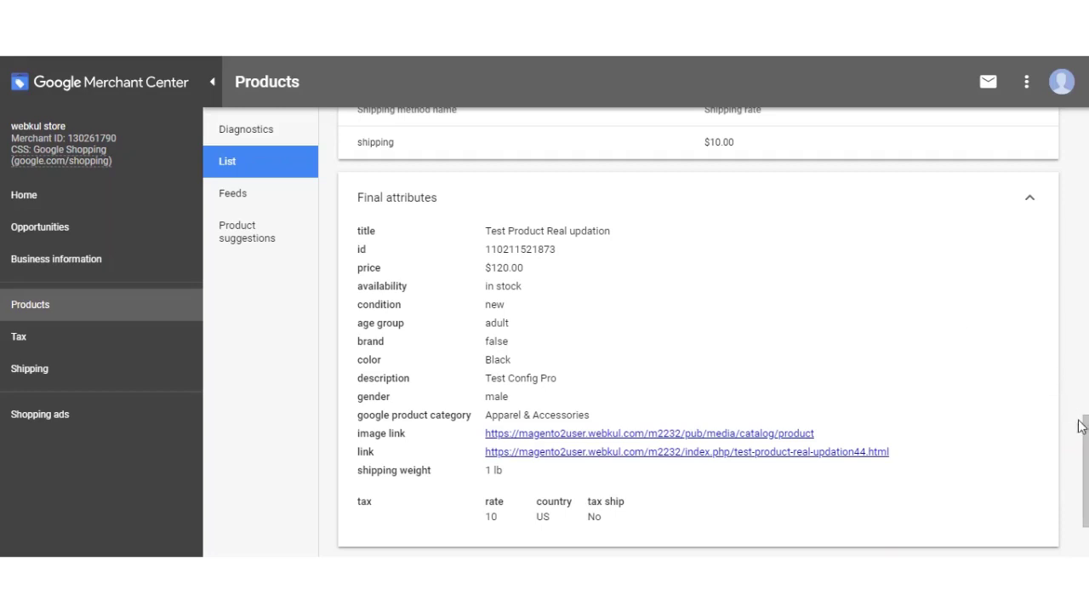
mouse_move(1085, 430)
left_mouse_down()
mouse_move(1085, 458)
mouse_move(1086, 416)
left_mouse_up()
key("alt+Left")
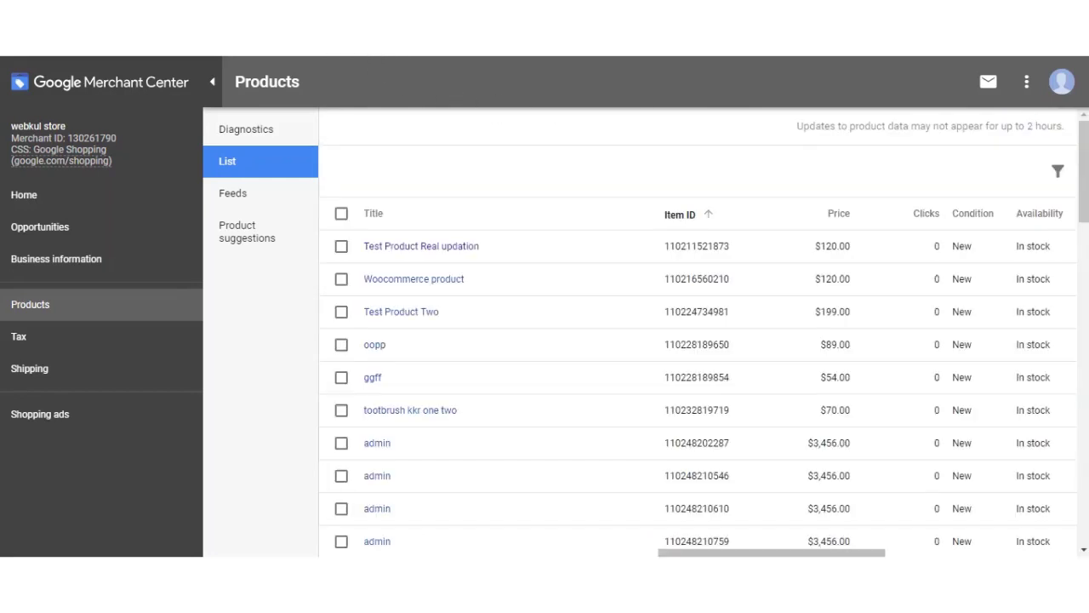
Review the shipping services in Merchant Center and switch to the Webkul Store page for Google Shopping Feed For Magento 2
left_click(51, 377)
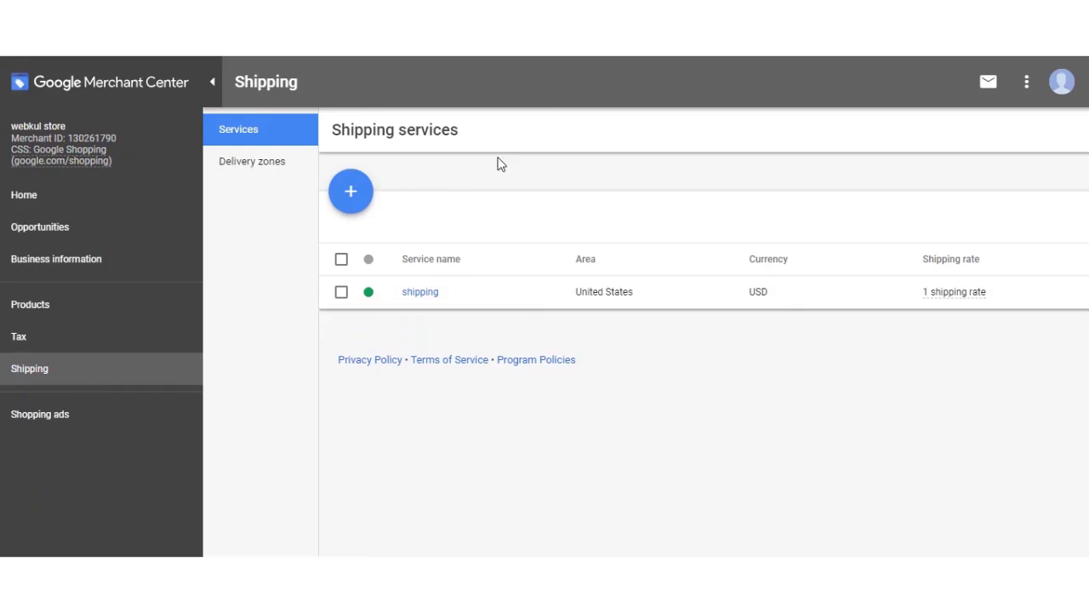
left_click(362, 56)
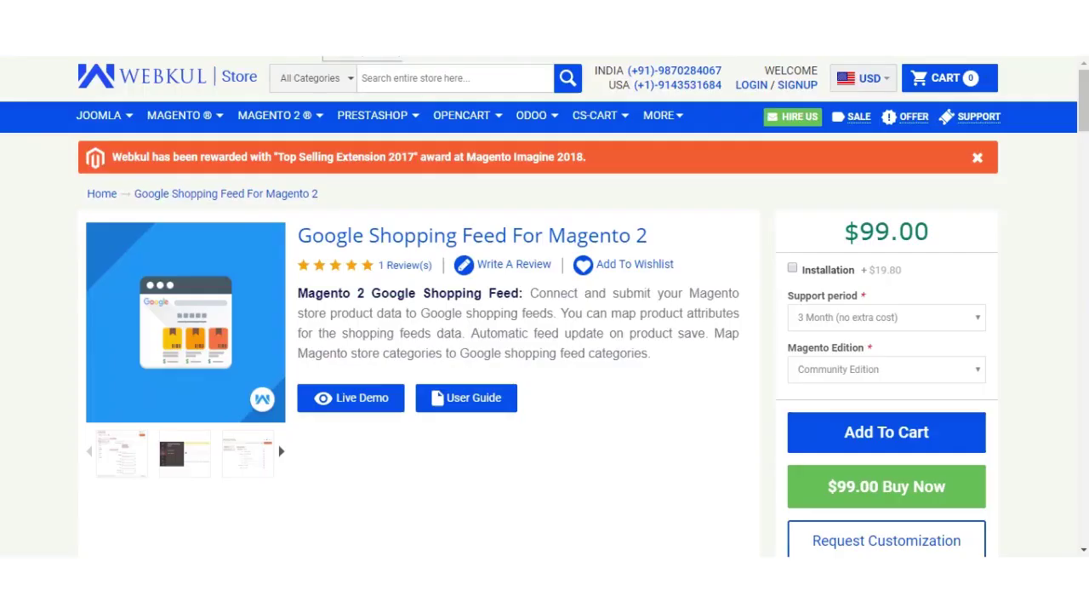